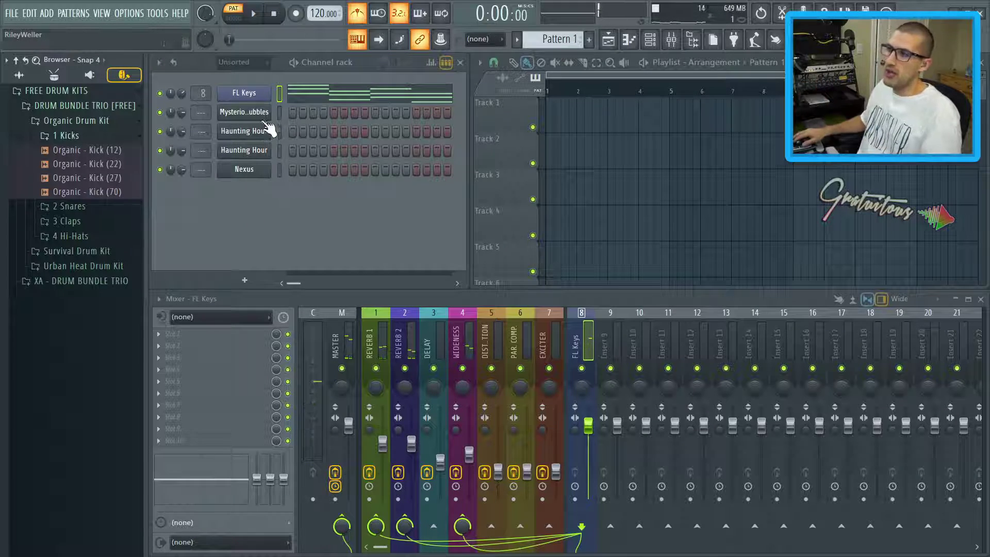
# - Open FL Keys' miscellaneous functions, try the channel arpeggiator's directions and set the arpeggio direction to up
pyautogui.click(252, 96)
pyautogui.click(189, 124)
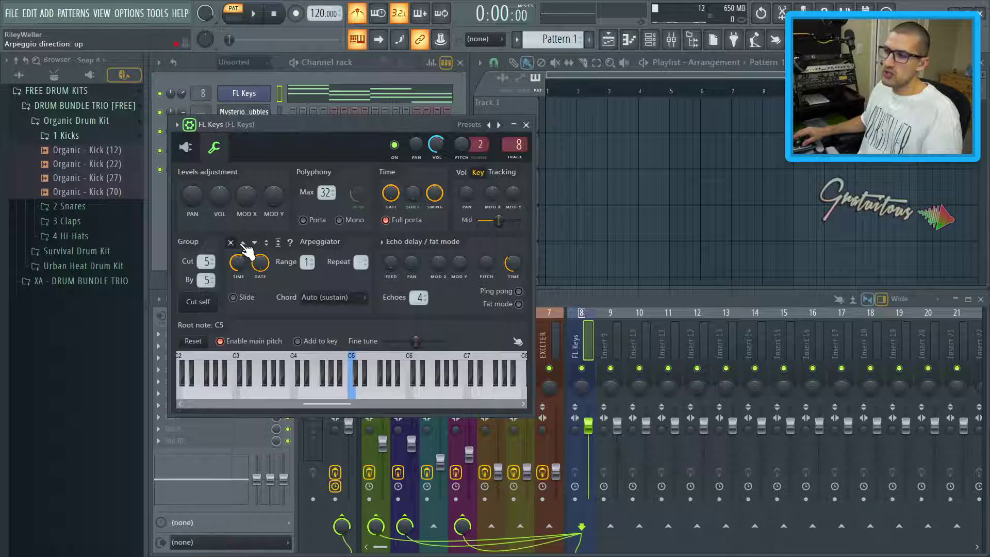
pyautogui.click(243, 244)
pyautogui.click(254, 244)
pyautogui.click(266, 244)
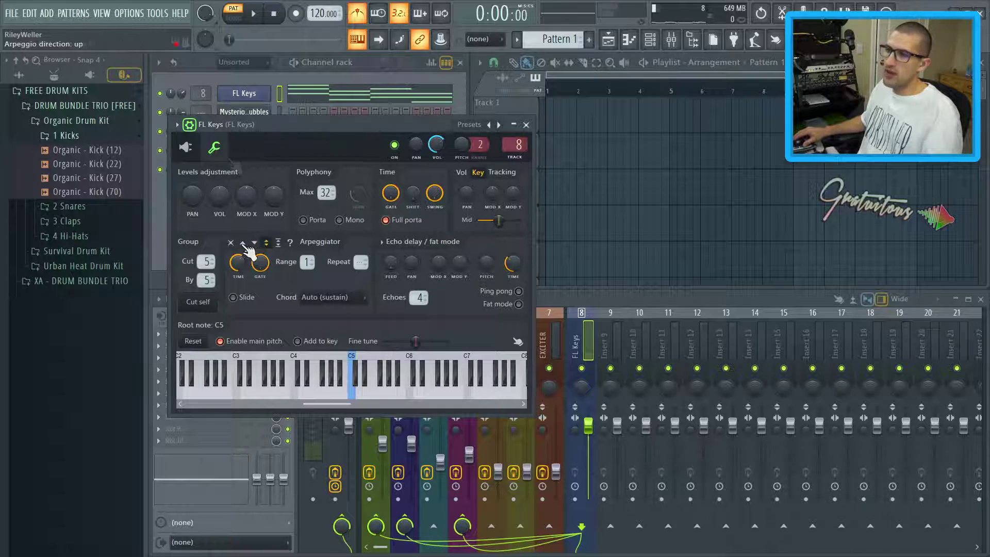
pyautogui.click(244, 245)
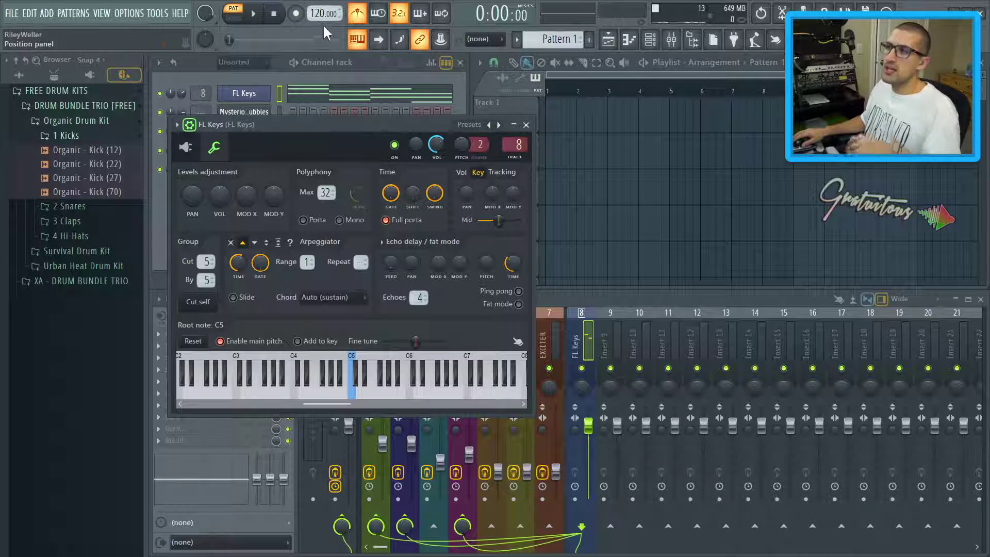
# - Try a faster project tempo while notes sound, and set the tempo to 97 BPM
pyautogui.moveTo(324, 13)
pyautogui.mouseDown()
pyautogui.moveTo(324, 3)
pyautogui.moveTo(322, 16)
pyautogui.mouseUp()
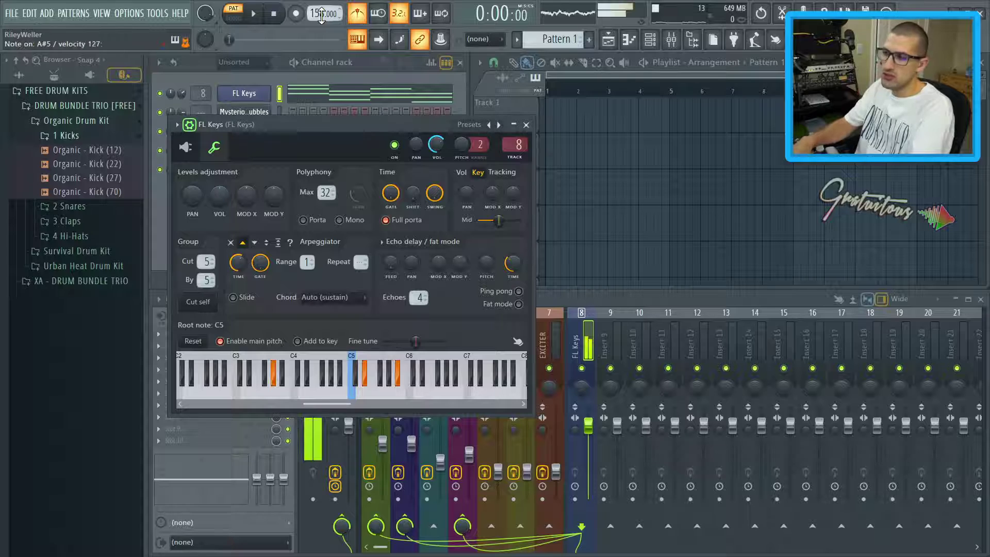
pyautogui.moveTo(322, 16); pyautogui.dragTo(322, 15)
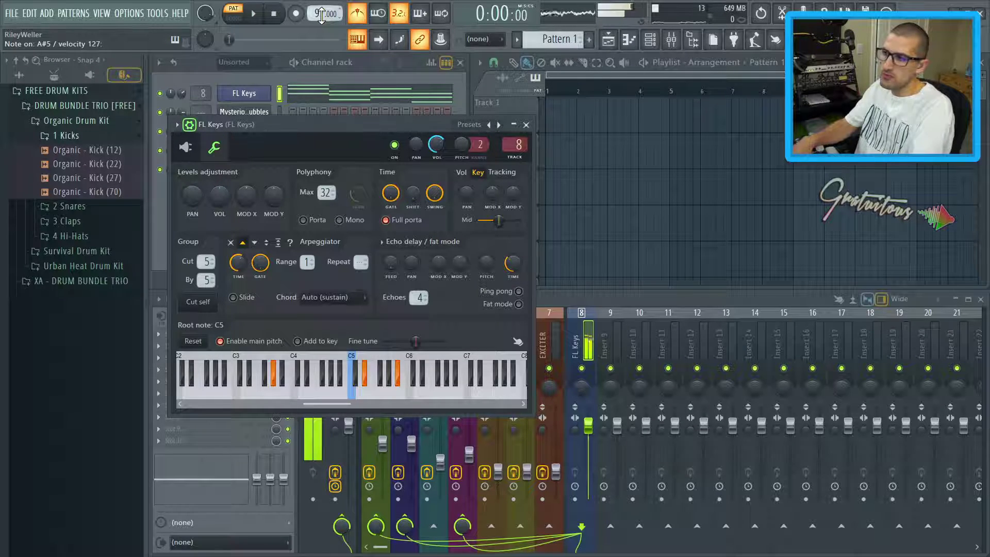
# - Examine the step presets for FL Keys' arpeggio time and the FLEX interface of the Mysterious Bubbles channel
pyautogui.rightClick(240, 261)
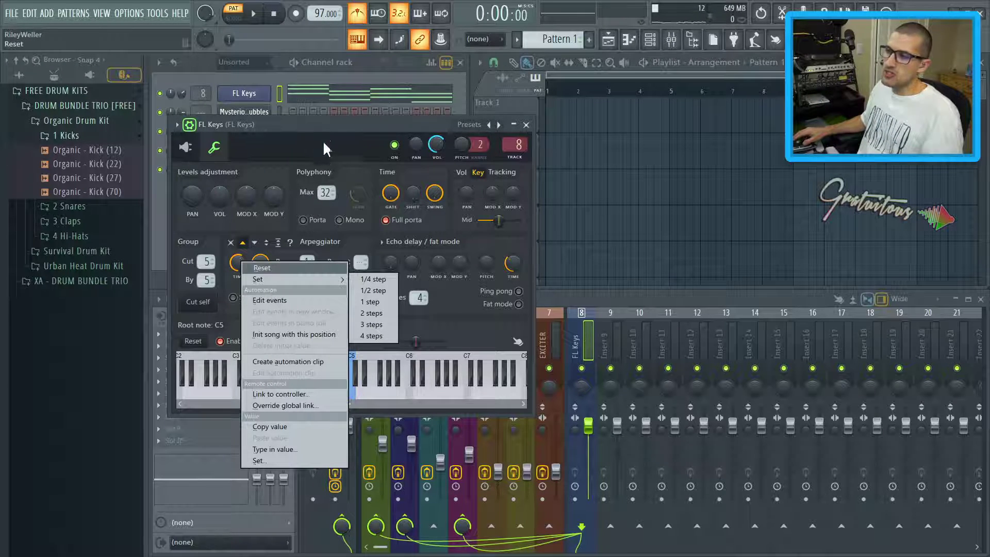
pyautogui.press('Escape')
pyautogui.press('Escape')
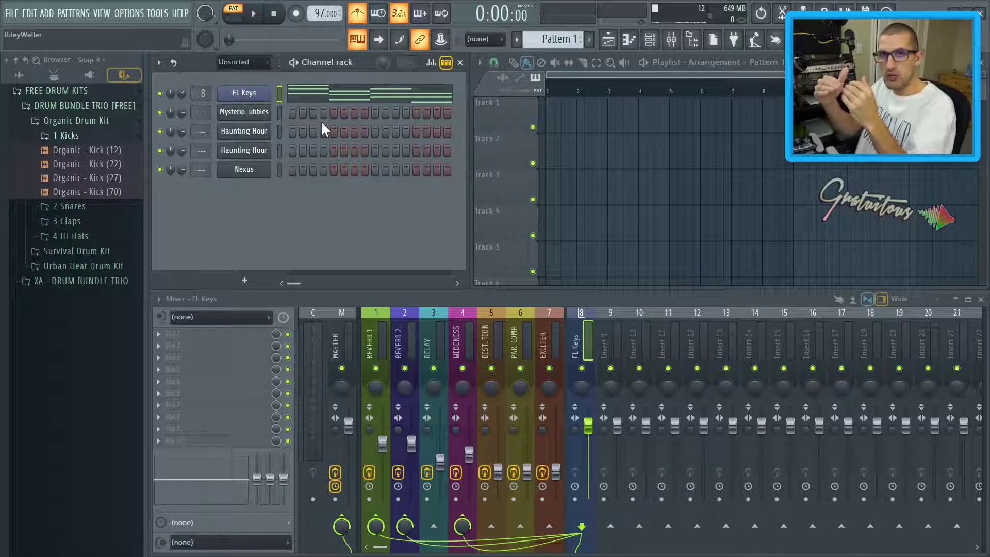
pyautogui.click(255, 101)
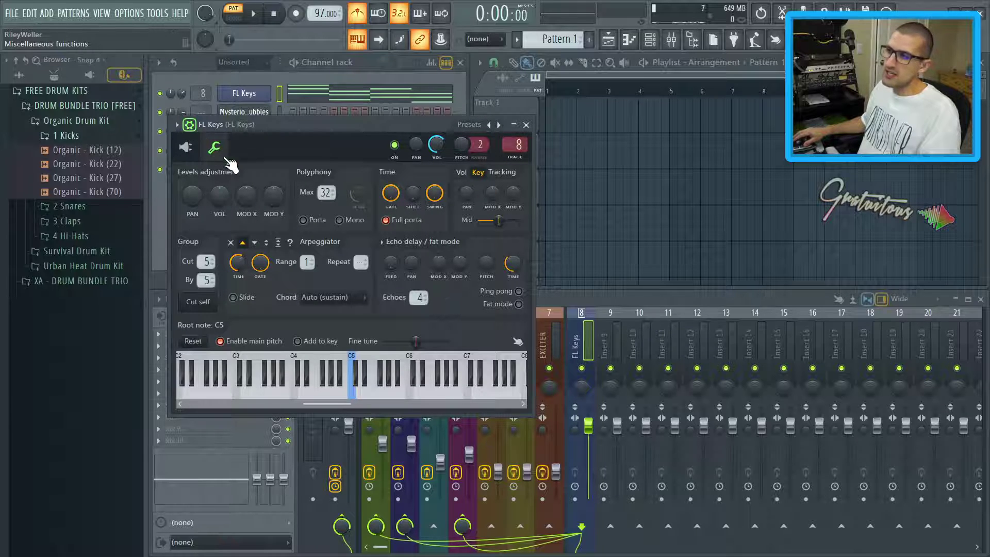
pyautogui.press('Escape')
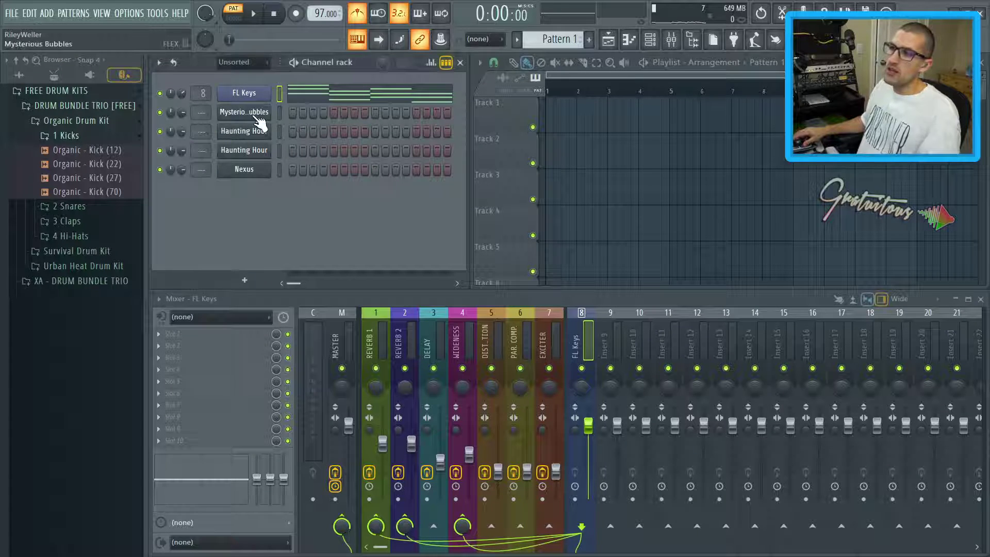
pyautogui.click(251, 112)
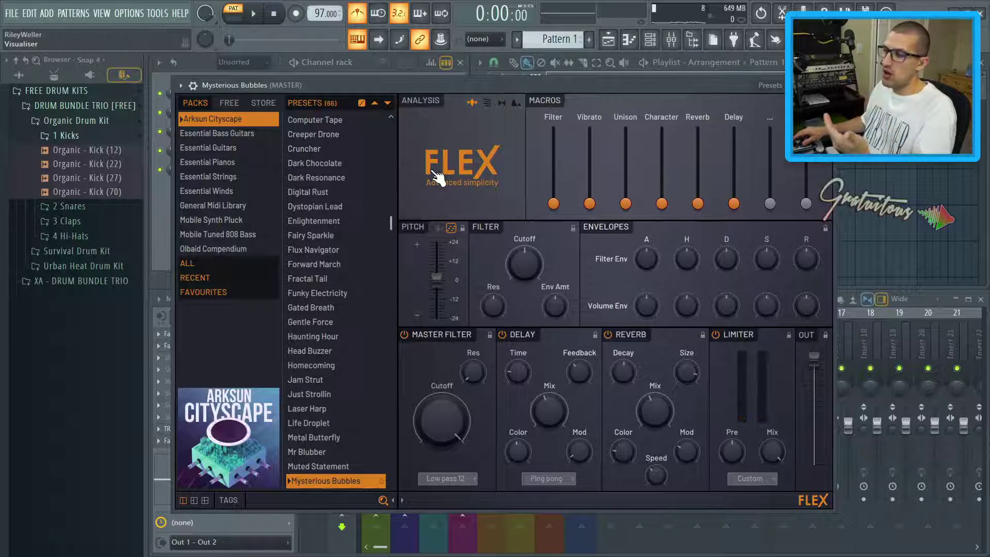
pyautogui.click(453, 229)
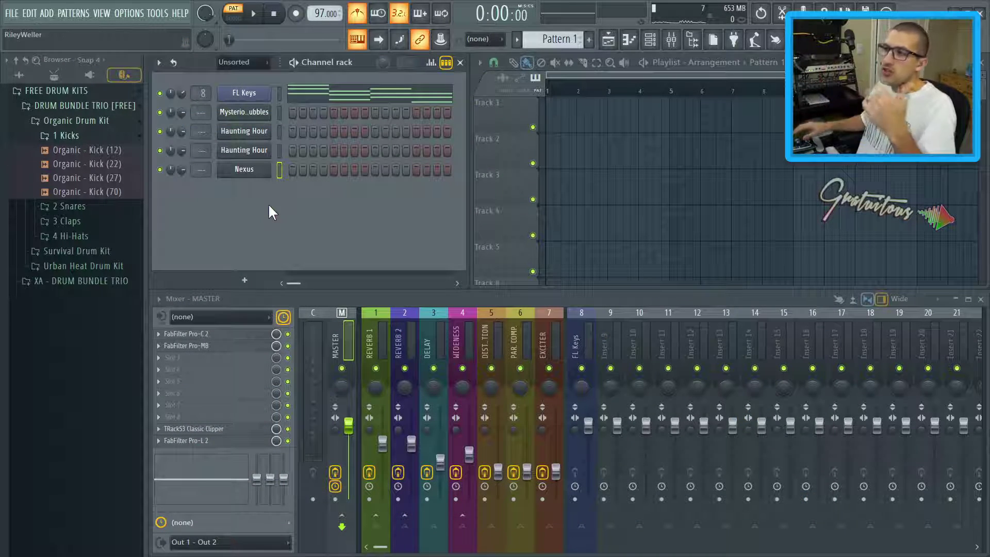
# - Open the FL Keys chord pattern in the piano roll and audition it briefly
pyautogui.click(319, 98)
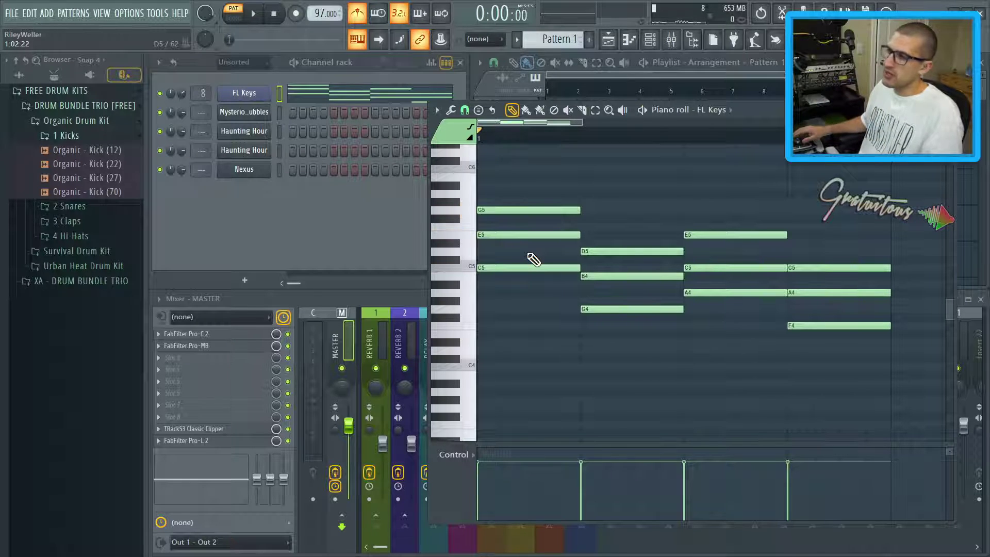
pyautogui.press('space')
pyautogui.press('space')
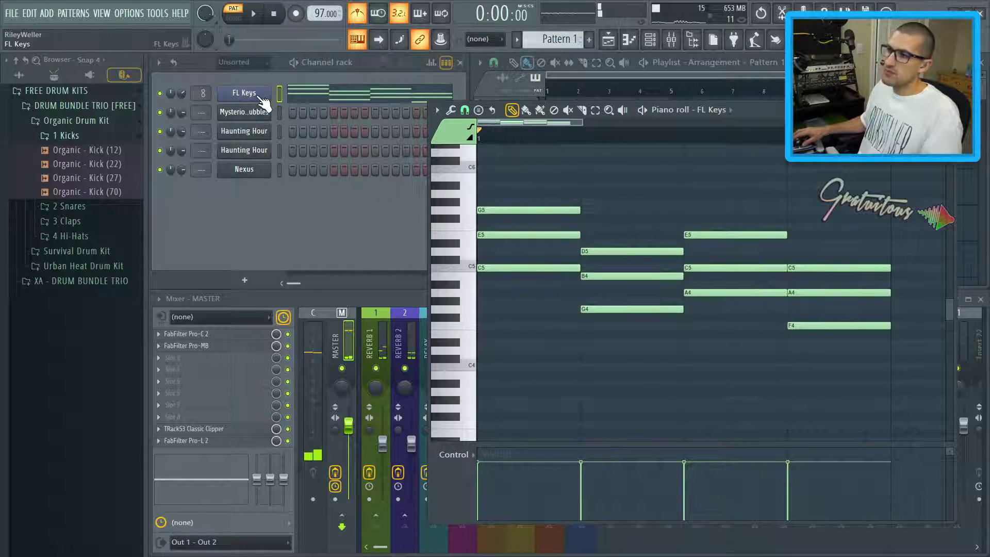
# - Turn off the arpeggiator in the FL Keys channel settings and play back the plain chords
pyautogui.click(261, 98)
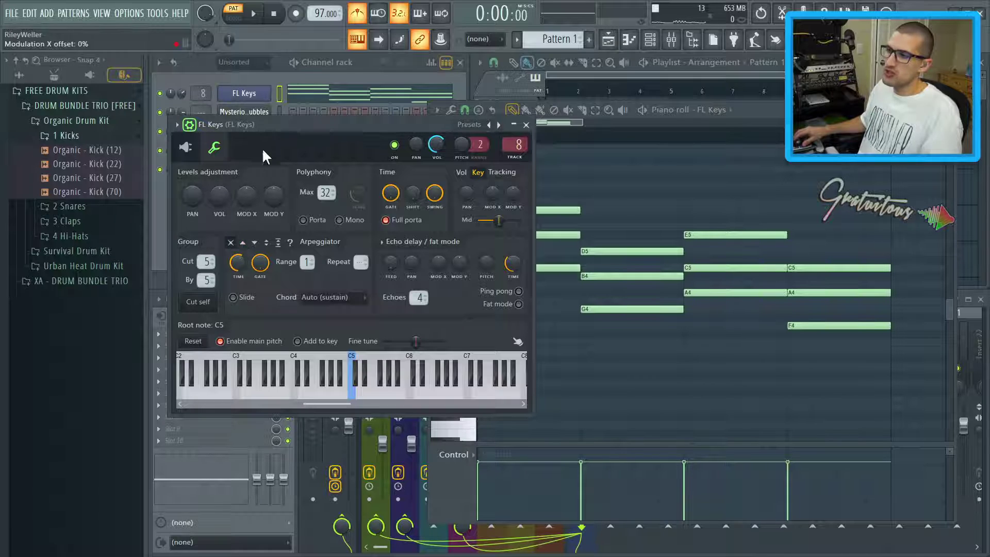
pyautogui.press('Escape')
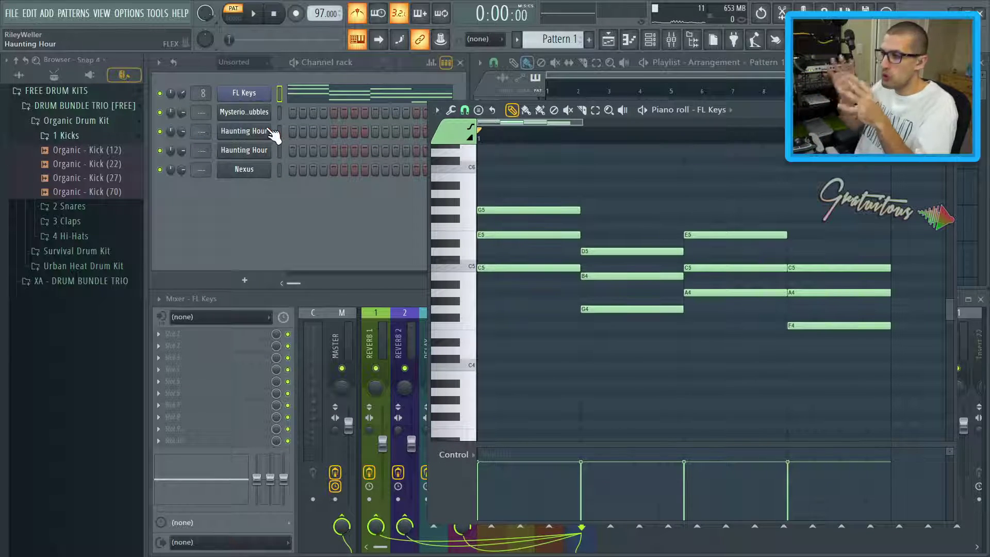
pyautogui.press('space')
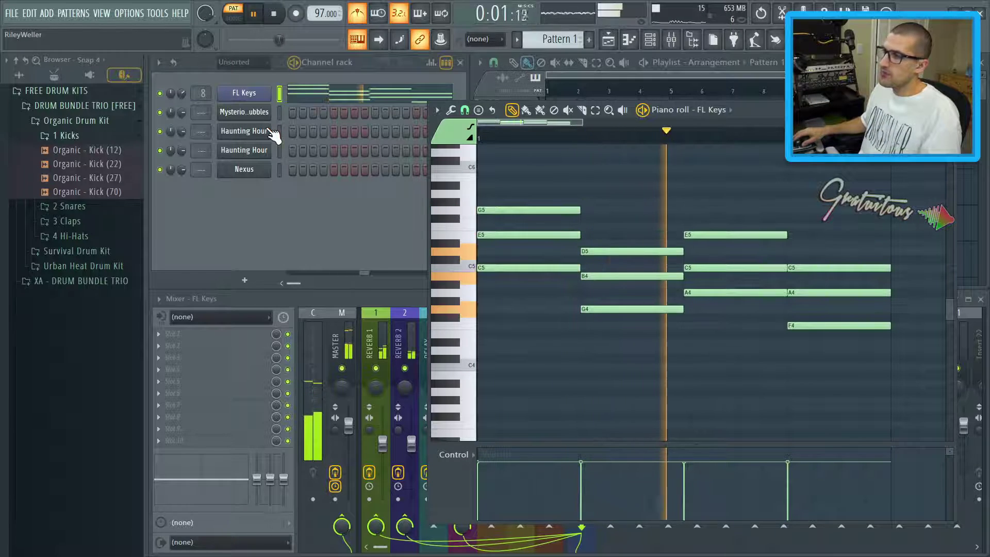
pyautogui.press('space')
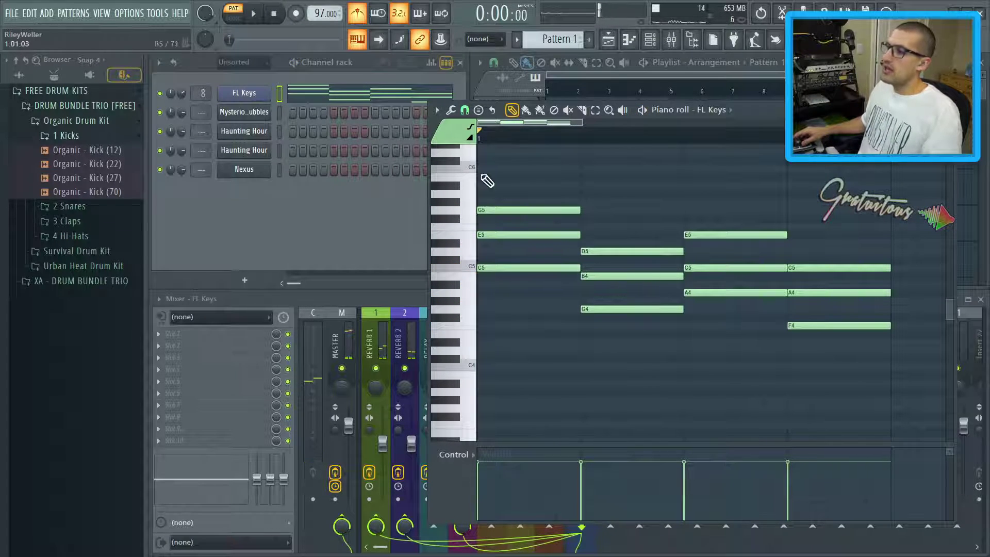
pyautogui.hotkey('alt', 'a')
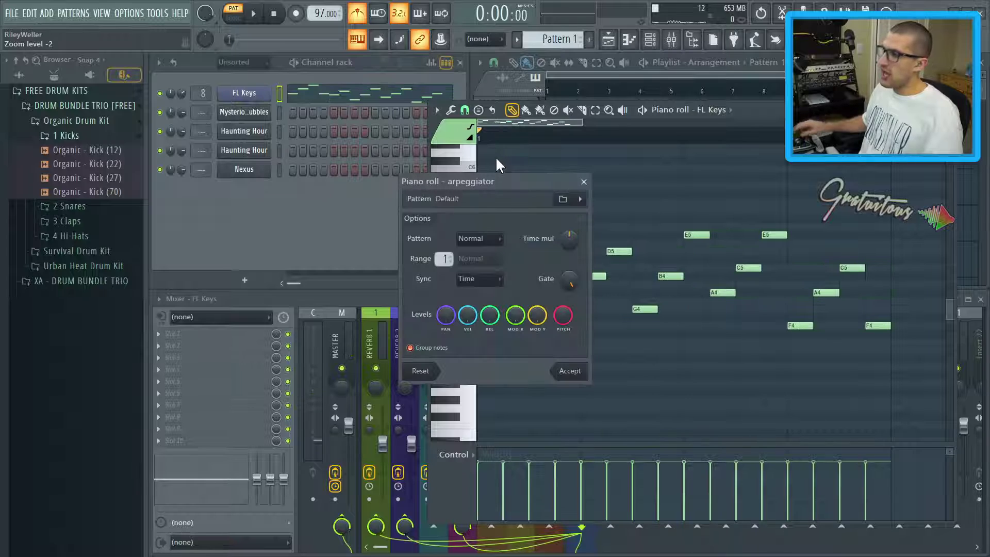
pyautogui.moveTo(475, 181); pyautogui.dragTo(312, 175)
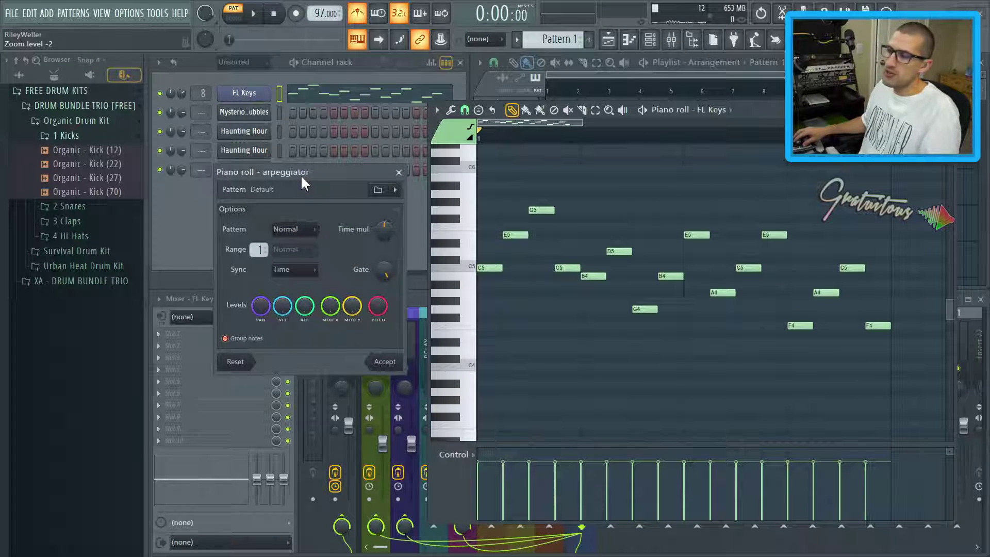
pyautogui.press('Escape')
# - Apply the piano roll's Arpeggiate tool to the FL Keys chords and move its dialog clear of the notes
pyautogui.click(436, 110)
pyautogui.moveTo(439, 126)
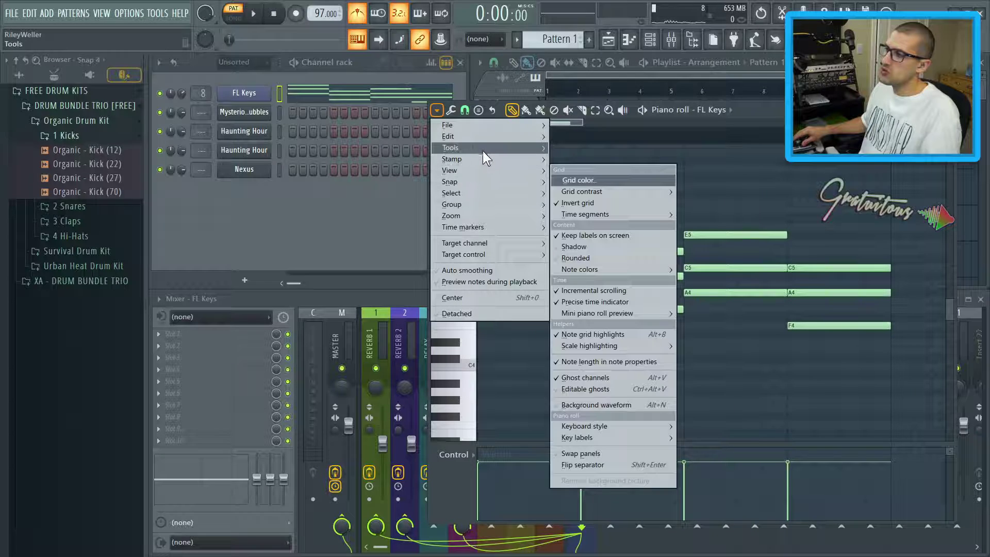
pyautogui.moveTo(516, 150)
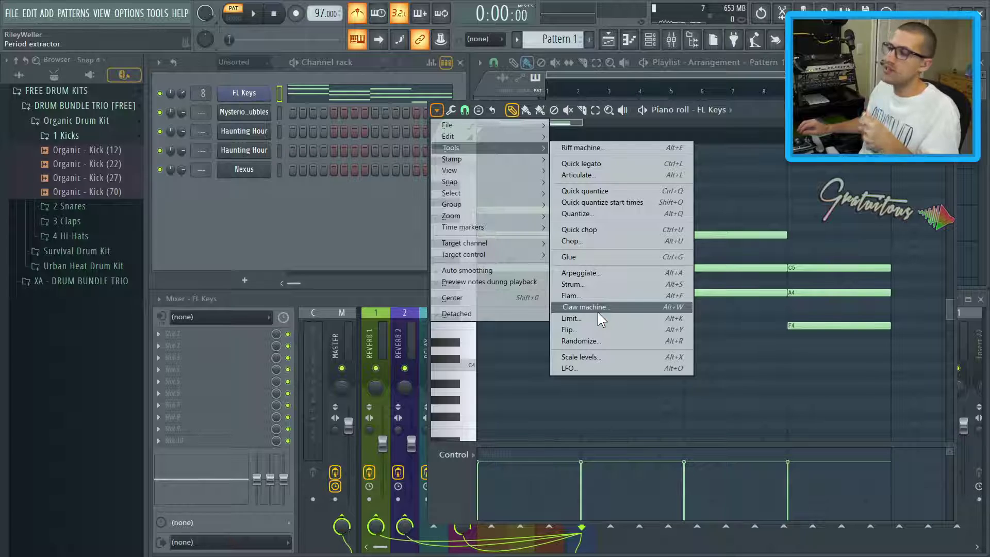
pyautogui.click(592, 277)
pyautogui.moveTo(525, 184); pyautogui.dragTo(352, 183)
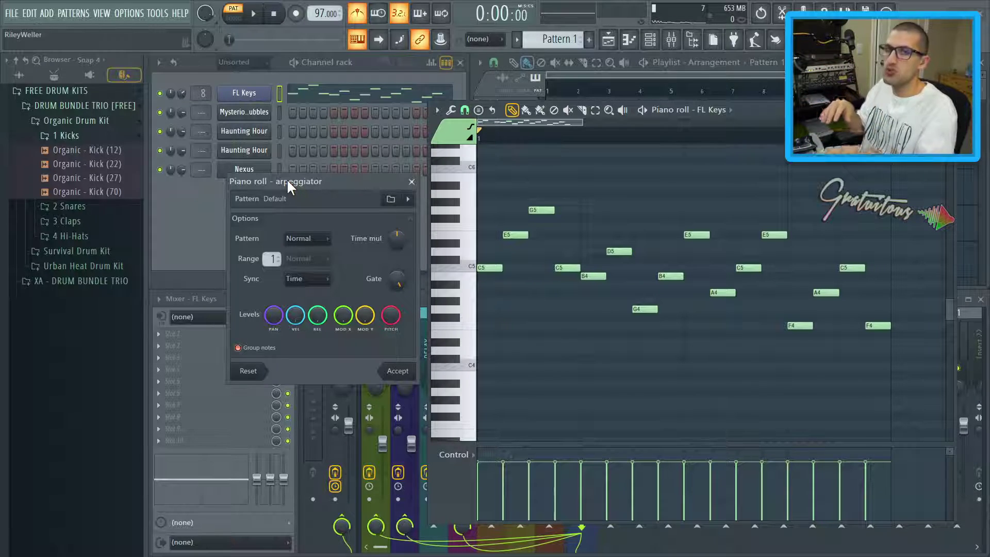
pyautogui.moveTo(287, 178); pyautogui.dragTo(275, 170)
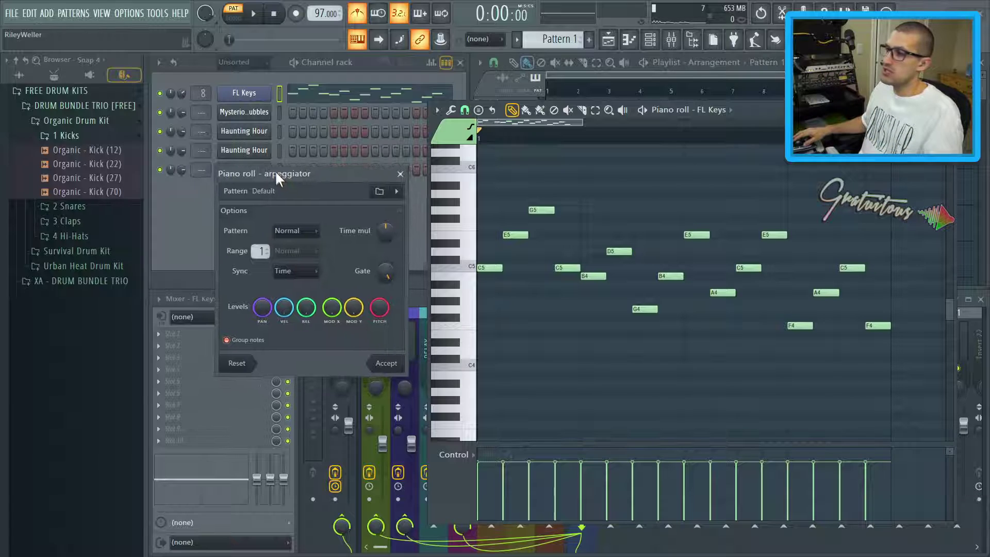
# - Try the Flip and Alternate arpeggio patterns on the chords and set the pattern back to Normal
pyautogui.click(289, 230)
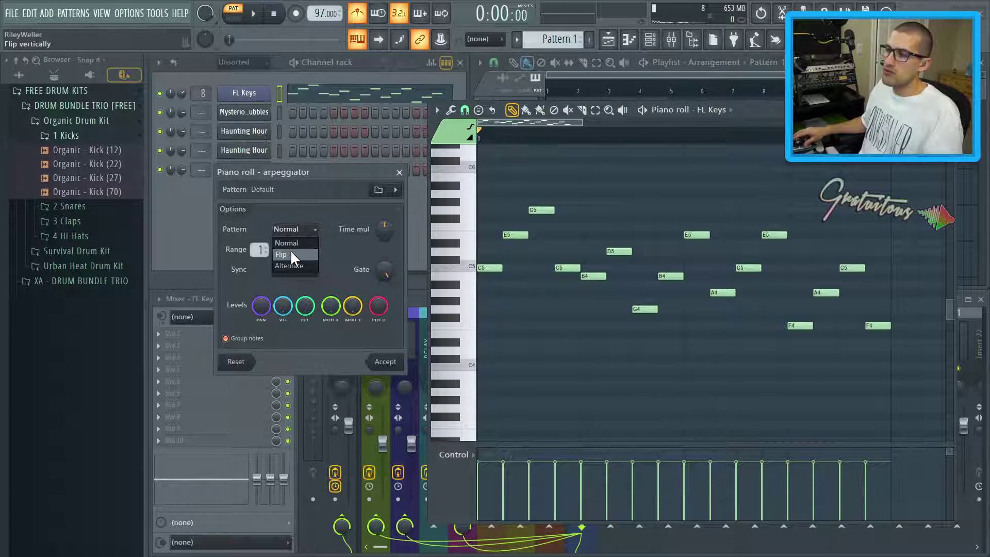
pyautogui.click(290, 253)
pyautogui.click(294, 229)
pyautogui.click(304, 260)
pyautogui.click(315, 230)
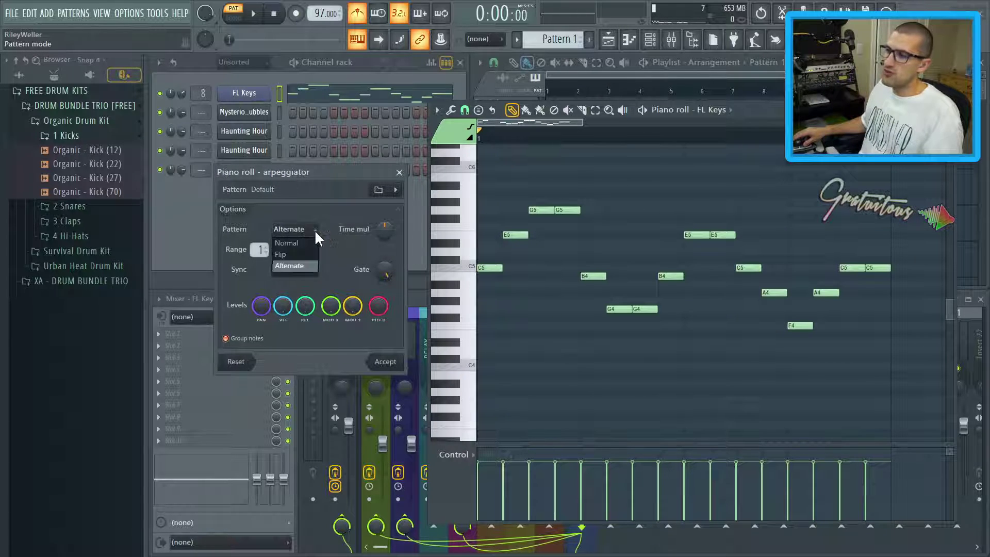
pyautogui.click(311, 231)
pyautogui.click(308, 230)
pyautogui.click(306, 241)
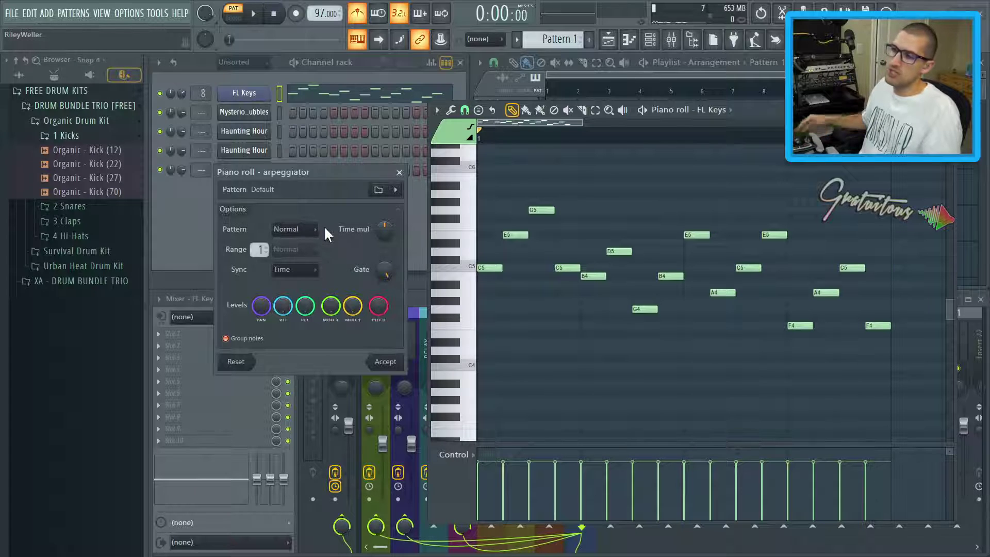
# - Audition the arpeggio while trying much shorter note spacing with the time multiplier, and restore the original spacing
pyautogui.press('space')
pyautogui.press('space')
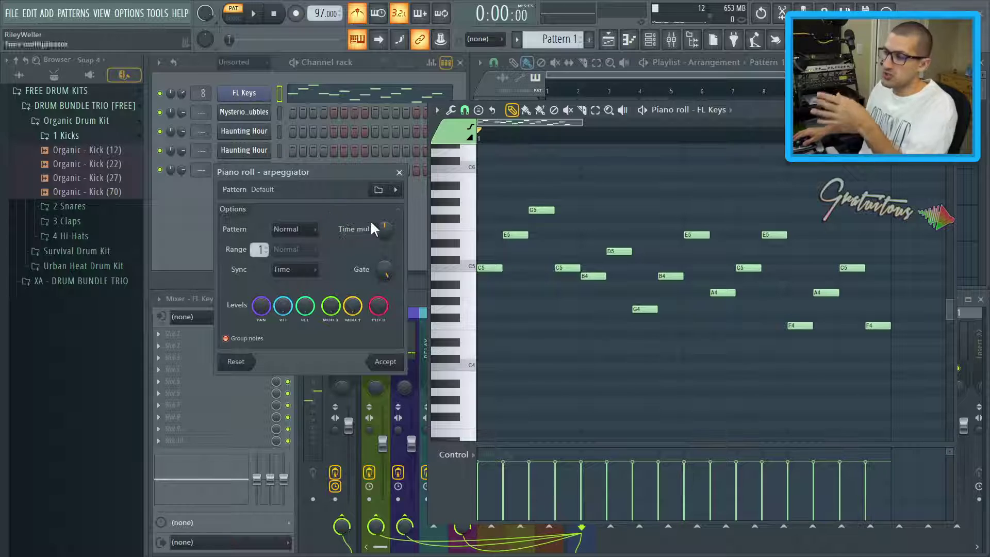
pyautogui.press('space')
pyautogui.moveTo(382, 225); pyautogui.dragTo(382, 235)
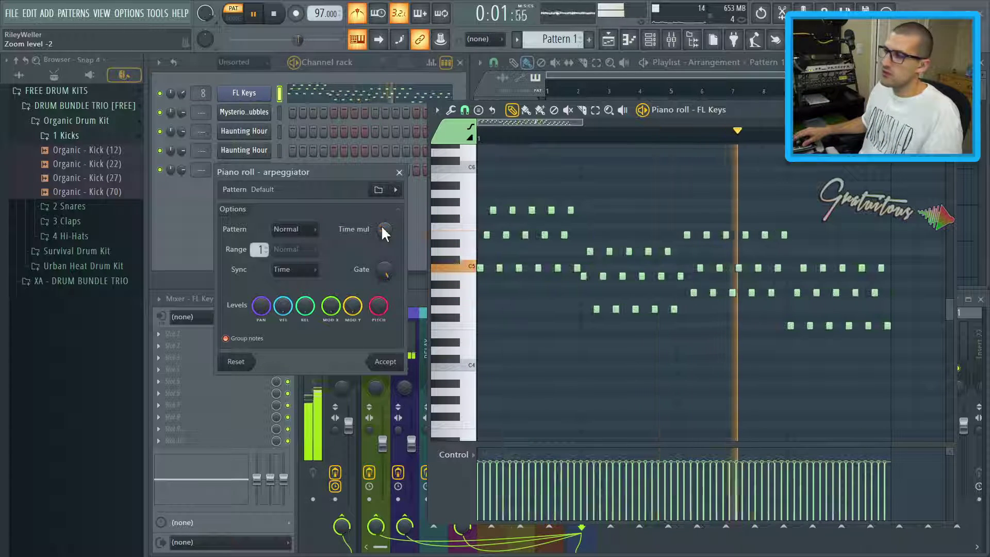
pyautogui.press('space')
pyautogui.moveTo(381, 226)
pyautogui.mouseDown()
pyautogui.moveTo(382, 218)
pyautogui.moveTo(381, 245)
pyautogui.moveTo(382, 235)
pyautogui.mouseUp()
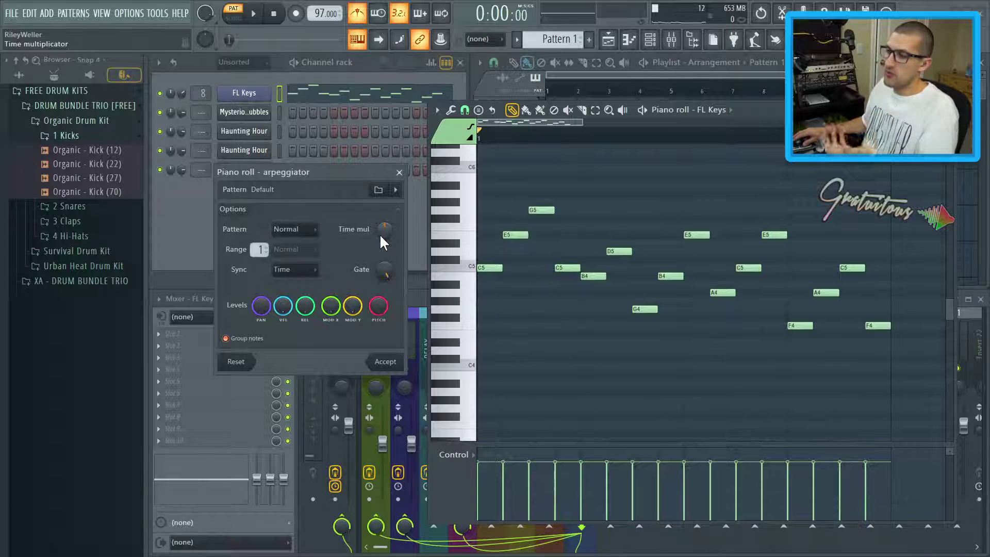
pyautogui.press('space')
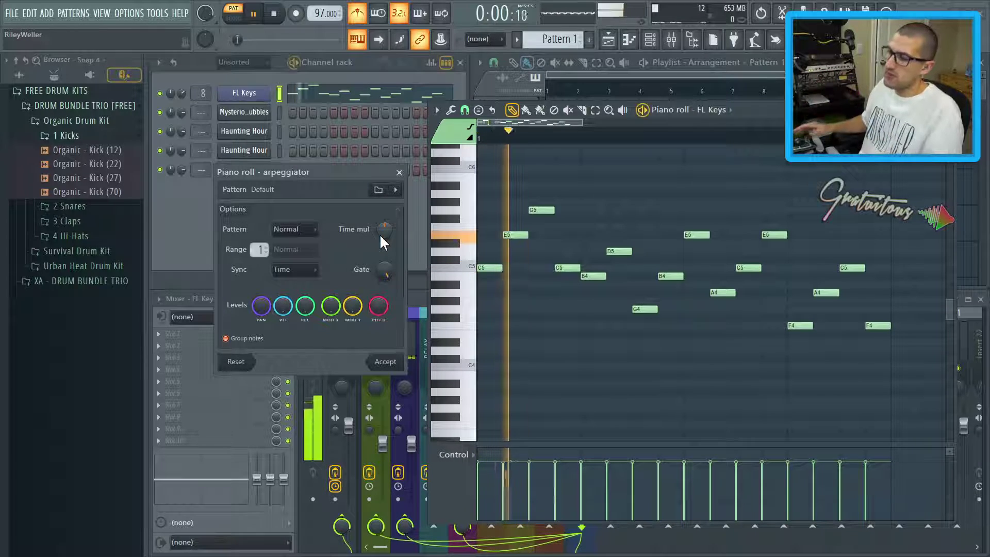
pyautogui.press('space')
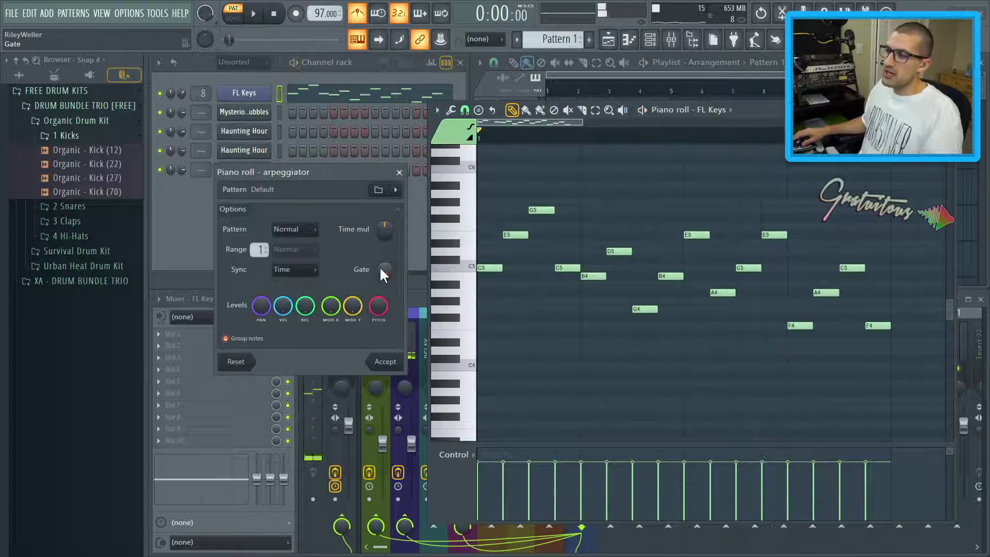
# - Shorten the arpeggio notes with the Gate setting during playback and restore their full length
pyautogui.scroll(-1, 385, 270)
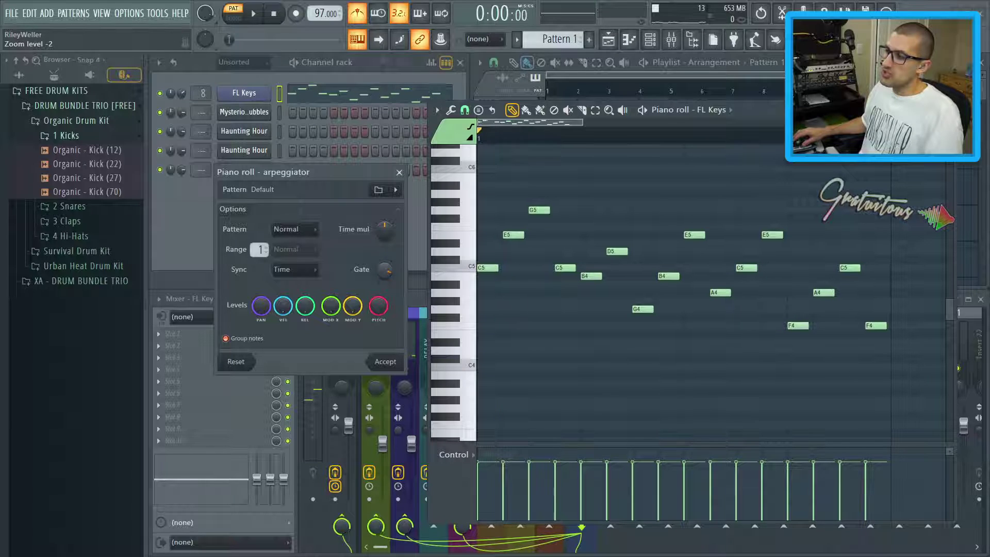
pyautogui.scroll(-1, 385, 270)
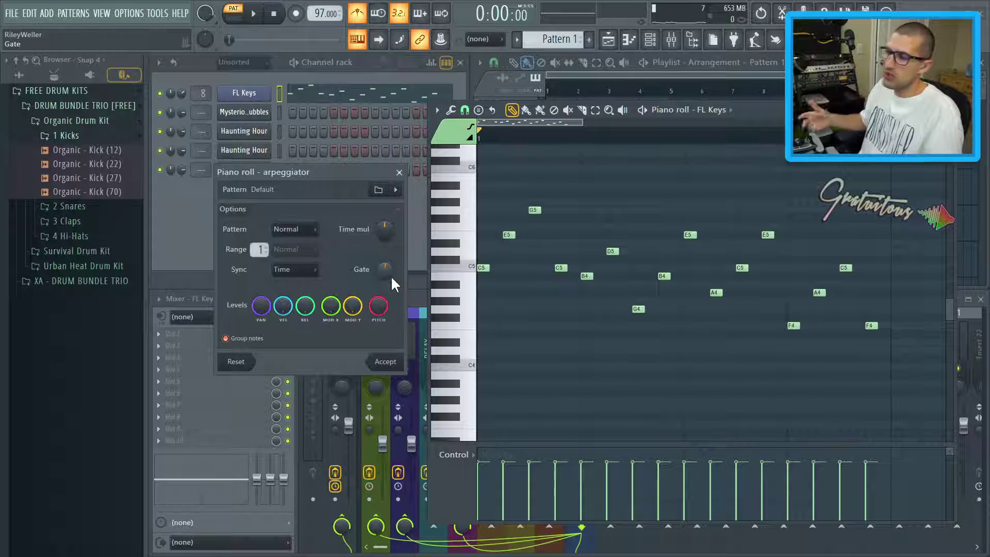
pyautogui.press('space')
pyautogui.scroll(-2, 378, 270)
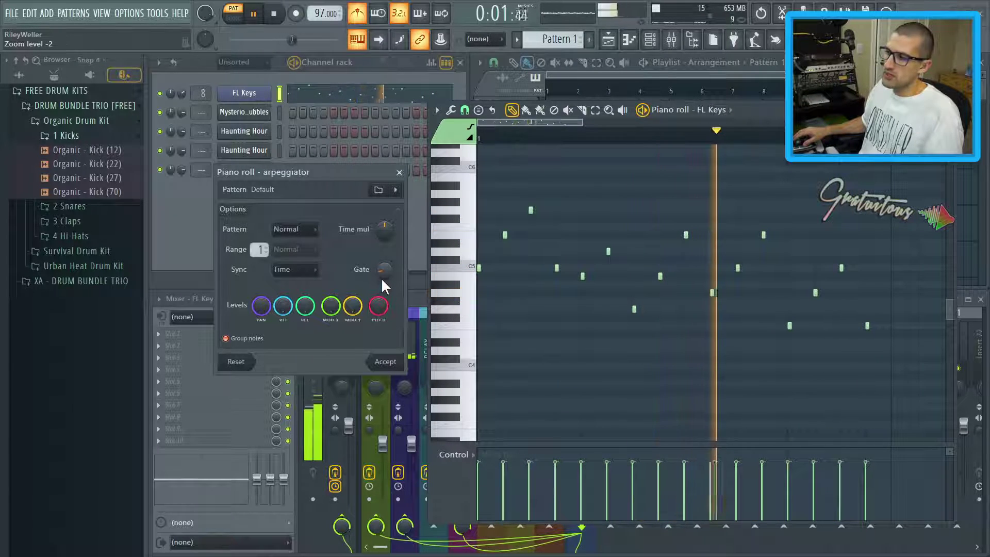
pyautogui.scroll(3, 382, 277)
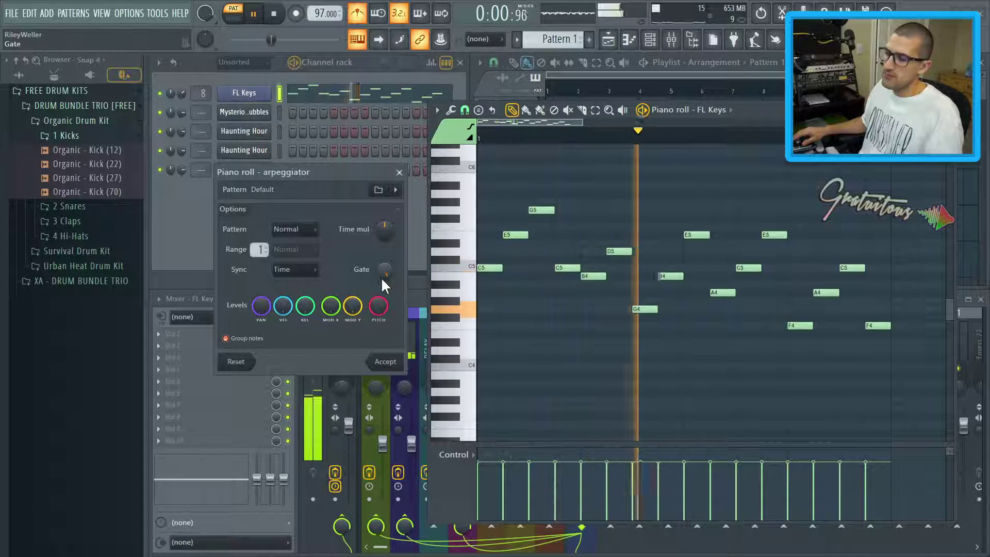
# - Try a shorter gate and tighter note spacing in the piano roll arpeggiator during playback, and discard the arpeggio
pyautogui.scroll(-3, 384, 272)
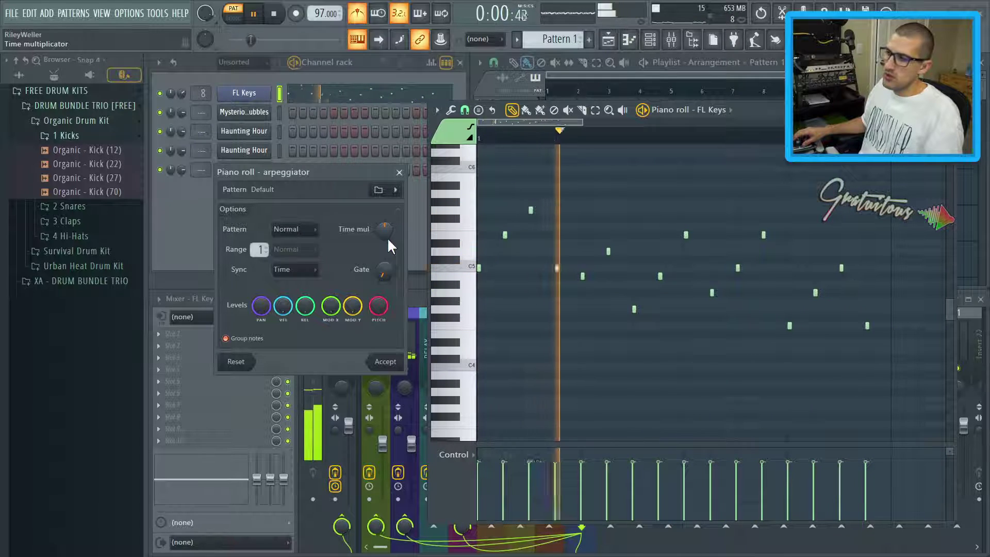
pyautogui.scroll(-2, 388, 237)
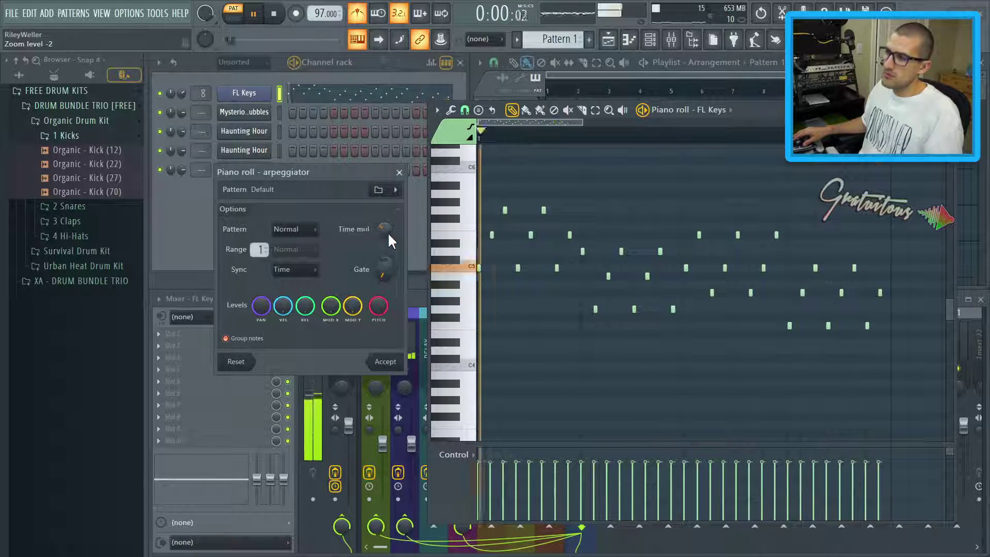
pyautogui.press('space')
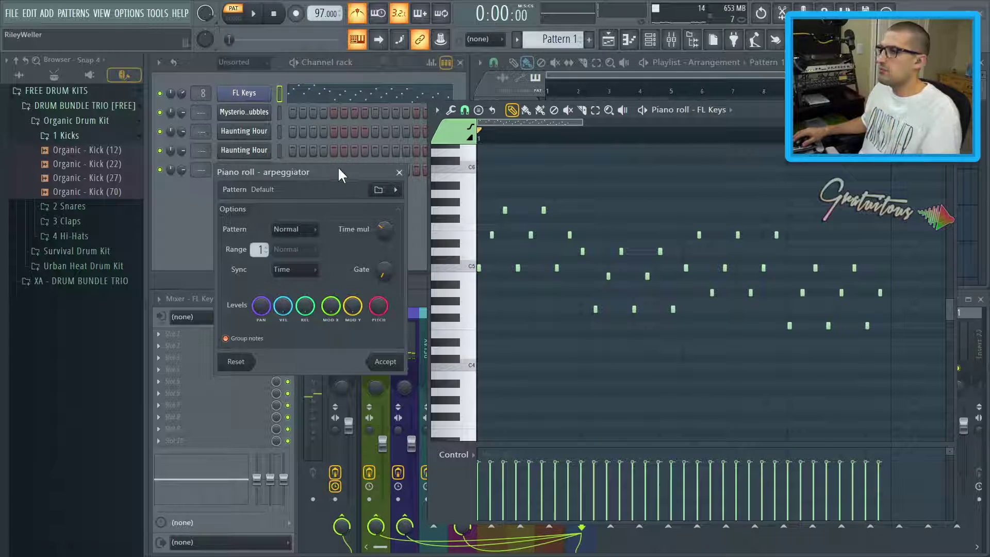
pyautogui.press('Escape')
pyautogui.press('Escape')
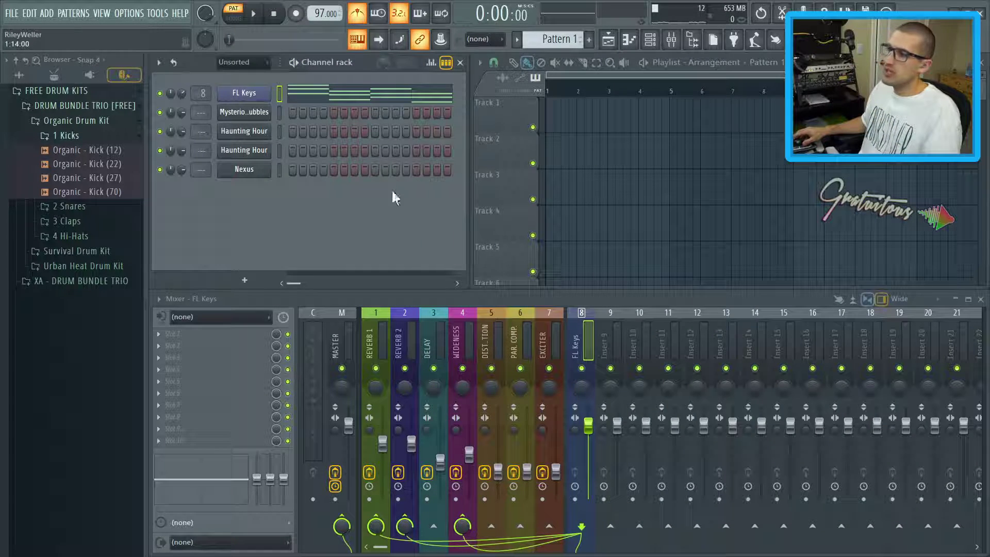
# - Compare the Nexus Dance Pop 2 preset with its arpeggiator off and on, and set the arpeggiator speed to 1/16
pyautogui.click(258, 174)
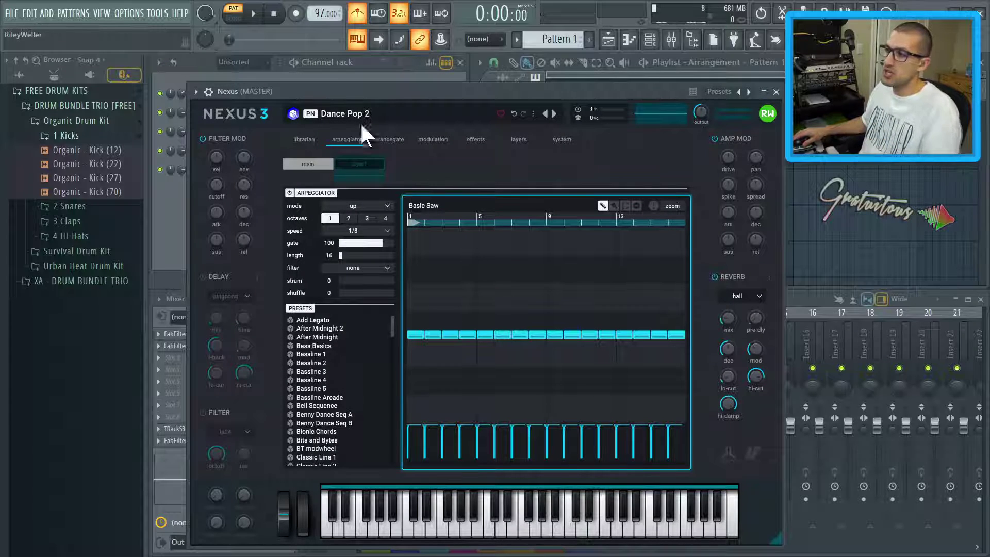
pyautogui.click(290, 193)
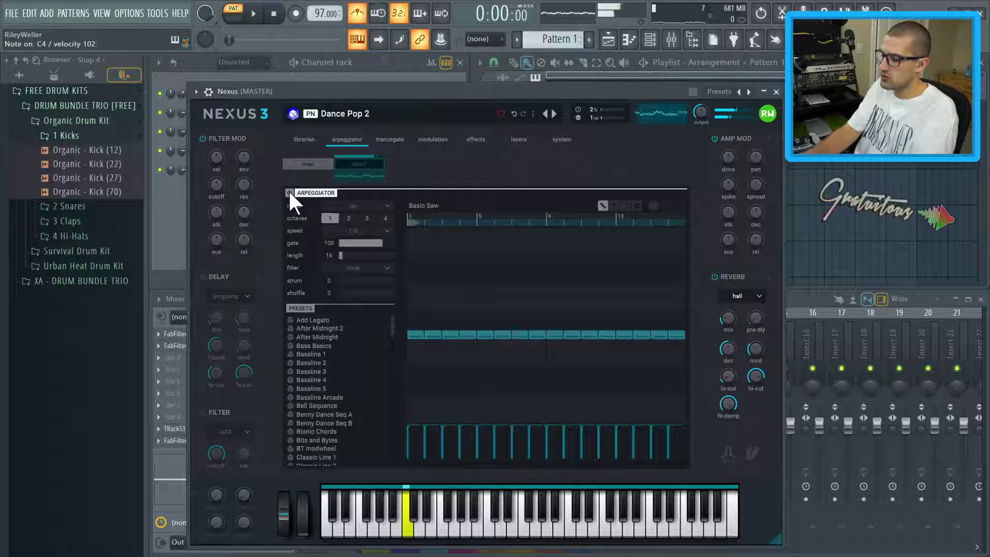
pyautogui.click(289, 193)
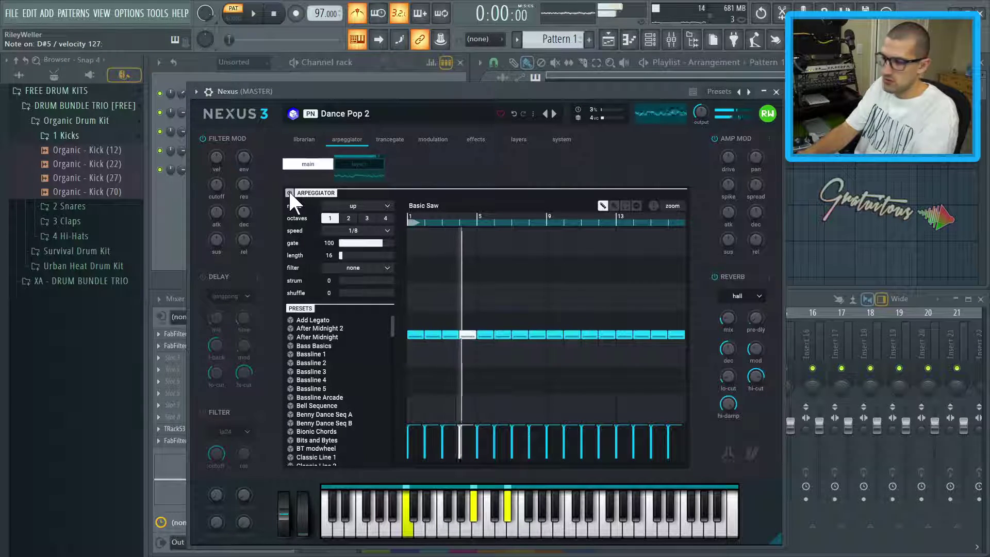
pyautogui.click(355, 230)
pyautogui.click(344, 264)
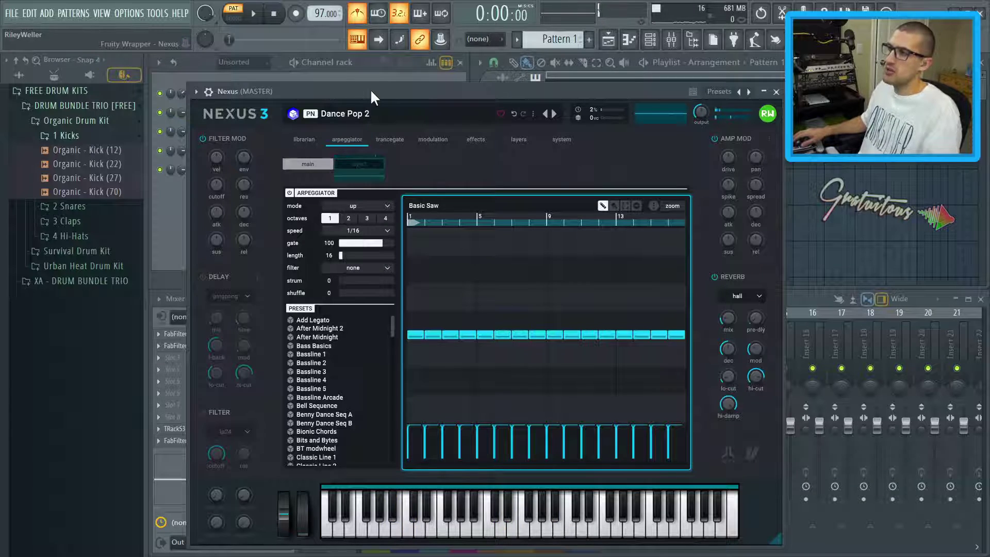
pyautogui.press('Escape')
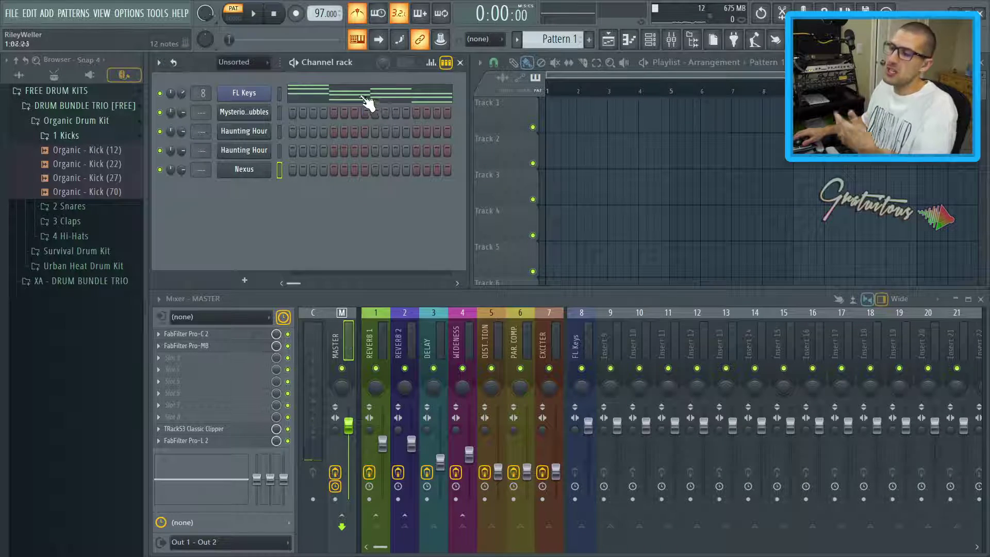
# - Play the first Haunting Hour channel's FLEX sound and examine the arpeggiator settings of the second Haunting Hour channel
pyautogui.click(253, 132)
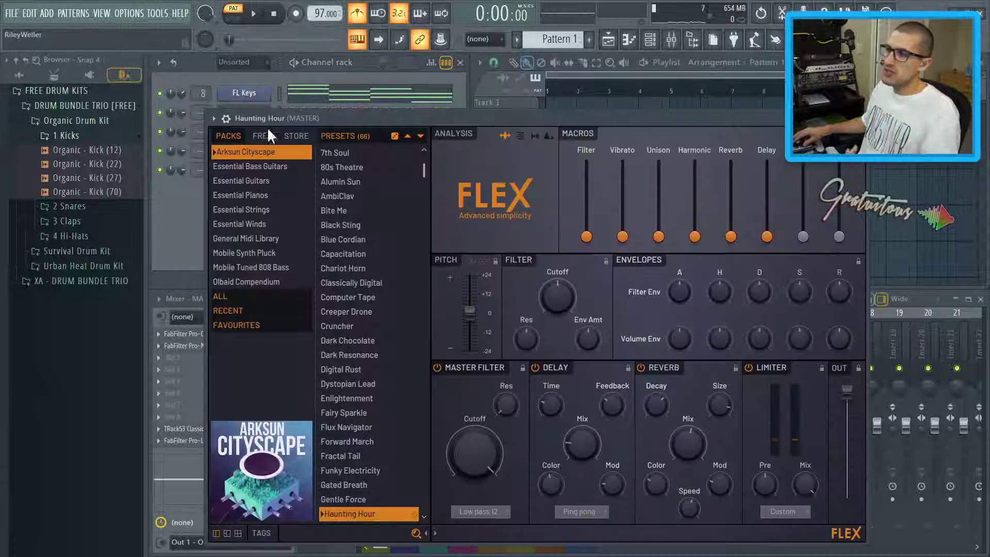
pyautogui.moveTo(270, 119); pyautogui.dragTo(239, 80)
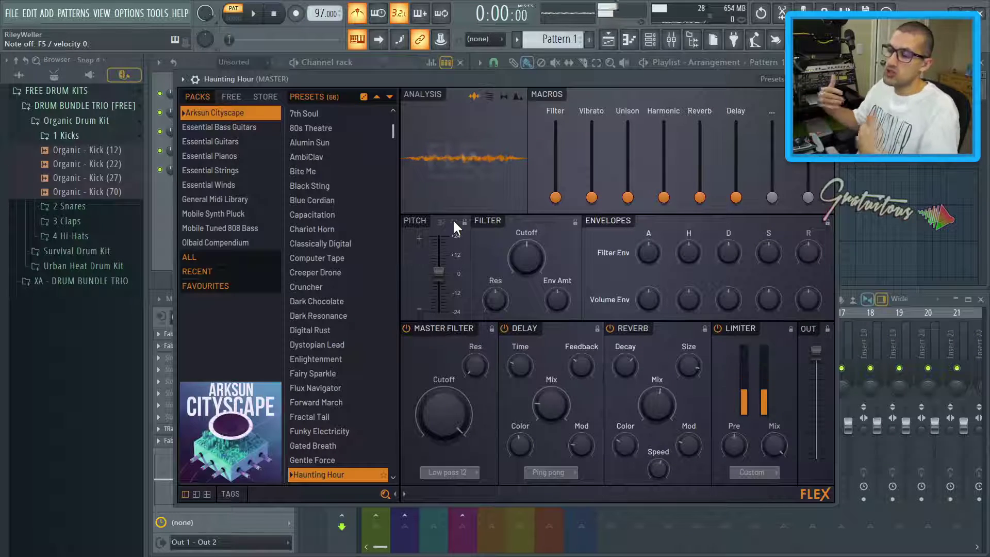
pyautogui.press('Escape')
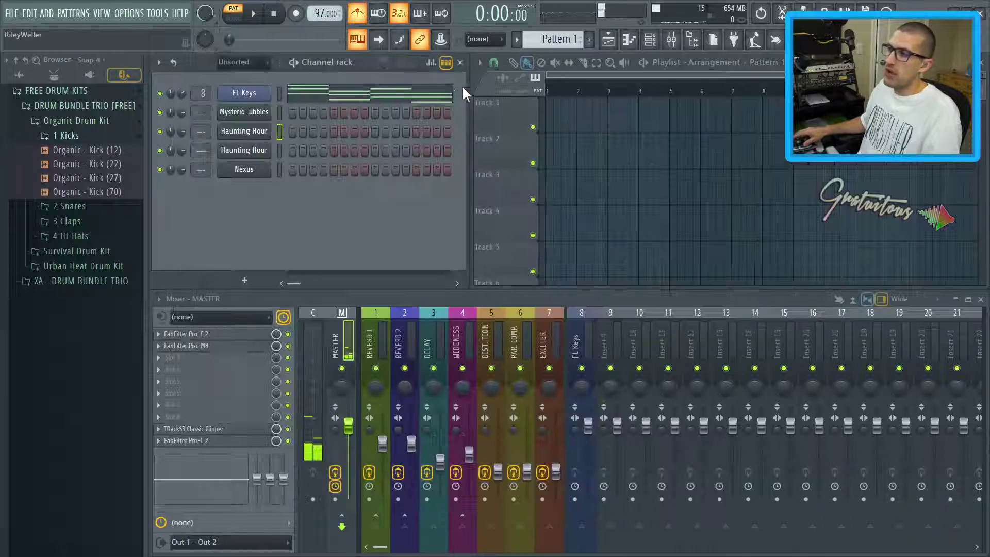
pyautogui.click(266, 152)
pyautogui.click(218, 106)
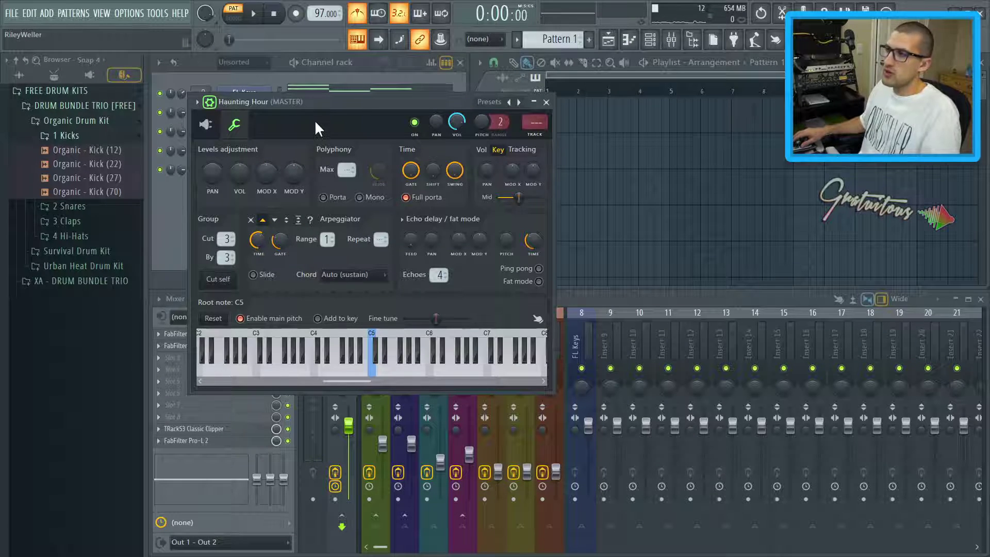
pyautogui.press('Escape')
# - Set the first Haunting Hour channel's arpeggiator direction to up and move its settings window clear of the channel rack
pyautogui.click(257, 133)
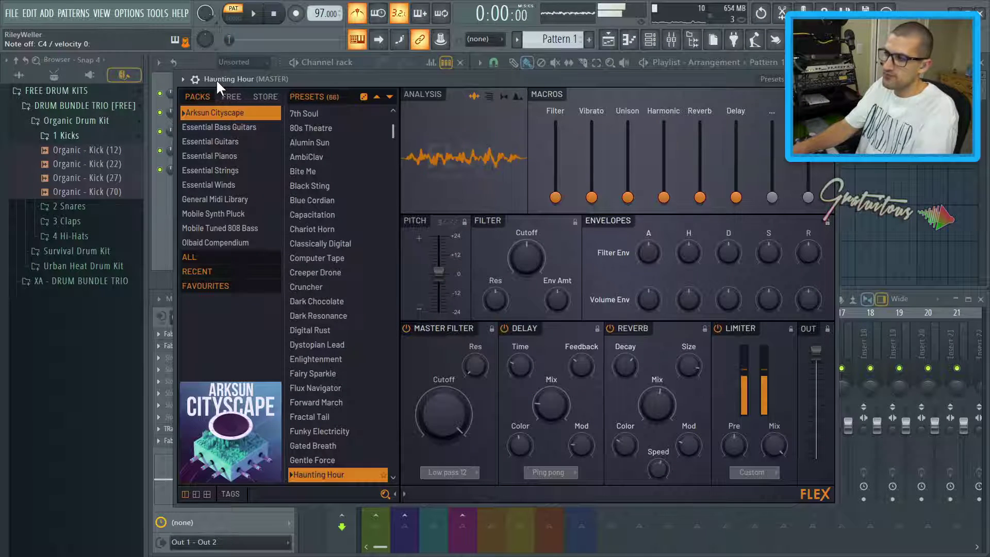
pyautogui.click(195, 79)
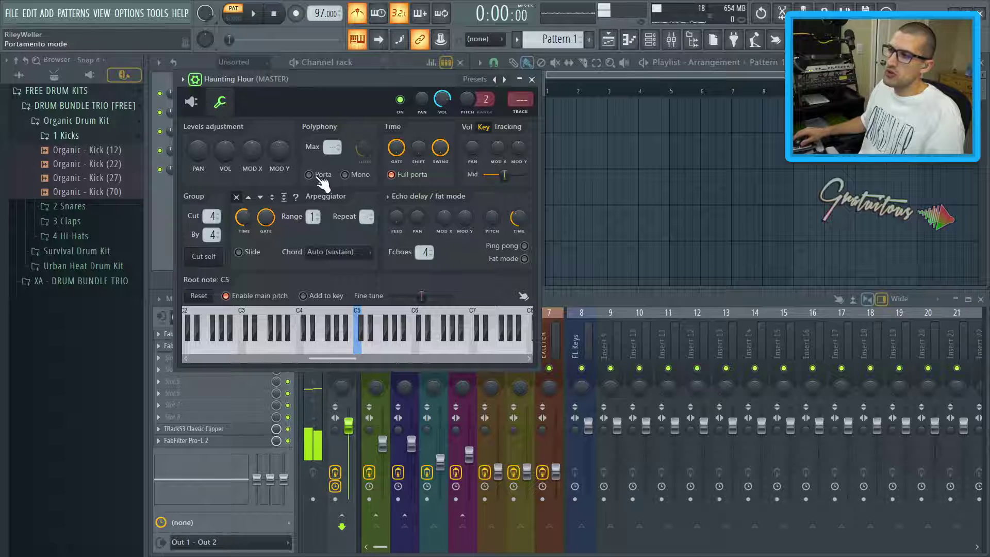
pyautogui.click(250, 197)
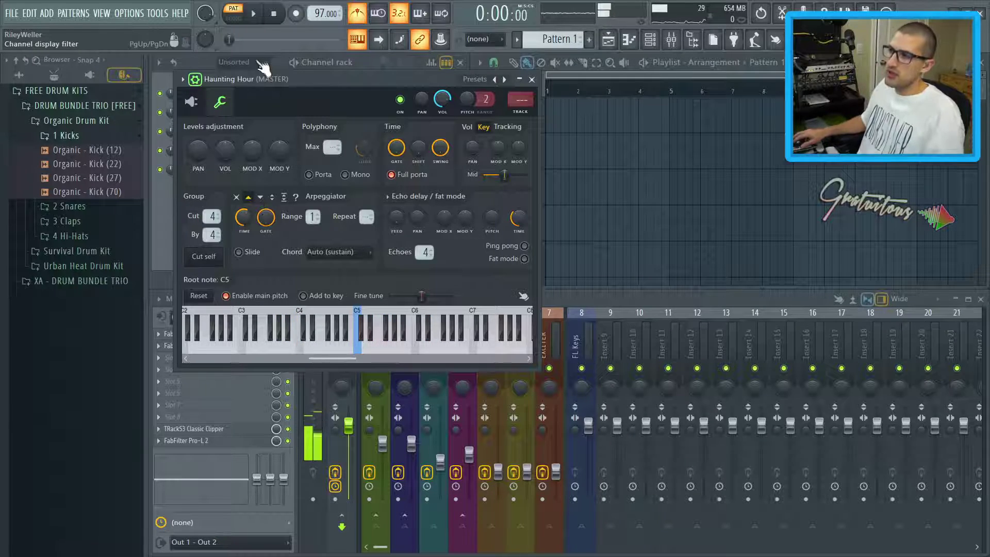
pyautogui.moveTo(266, 79); pyautogui.dragTo(389, 142)
pyautogui.click(280, 147)
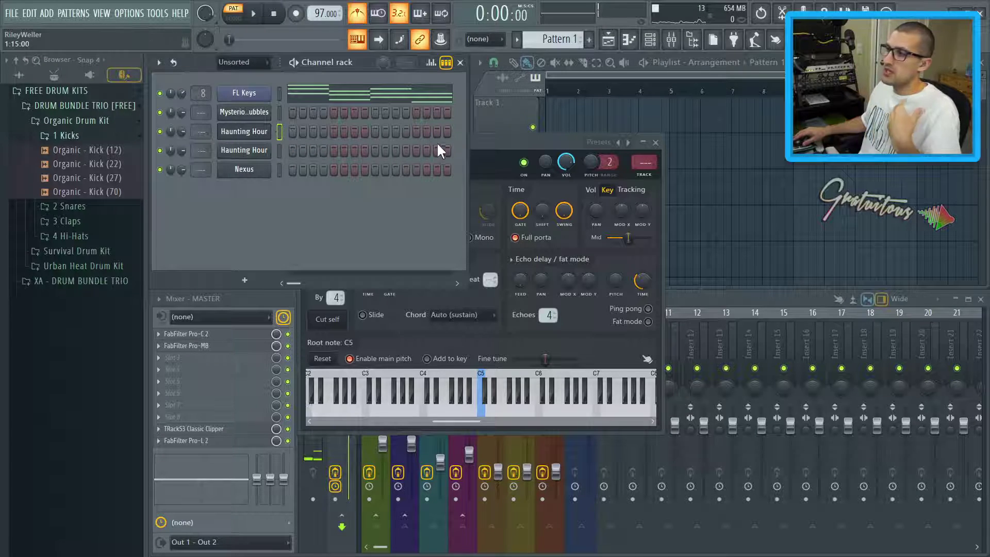
pyautogui.click(475, 138)
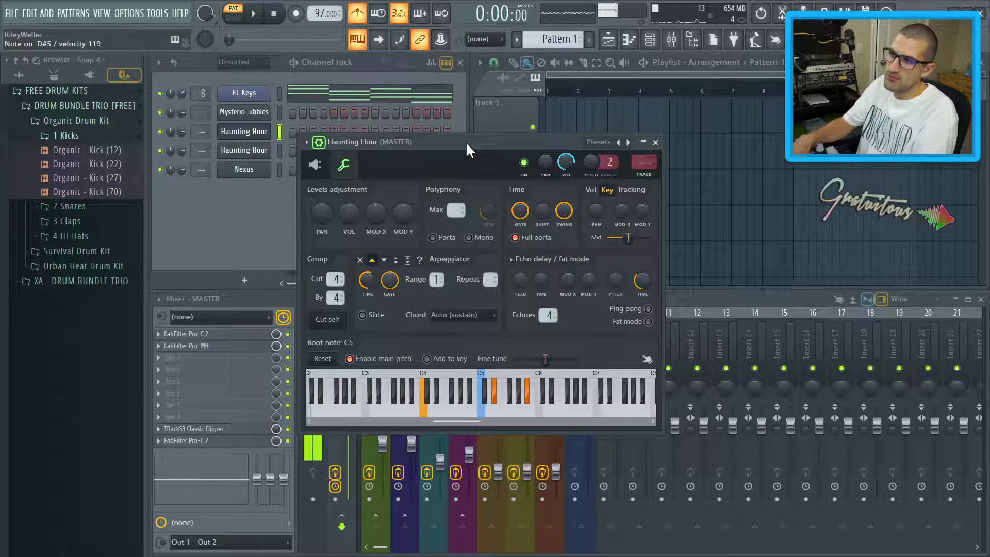
# - Shorten the Haunting Hour arpeggio gate to 33% and reduce the volume envelope attack in FLEX
pyautogui.moveTo(390, 292)
pyautogui.mouseDown()
pyautogui.moveTo(388, 279)
pyautogui.moveTo(389, 289)
pyautogui.mouseUp()
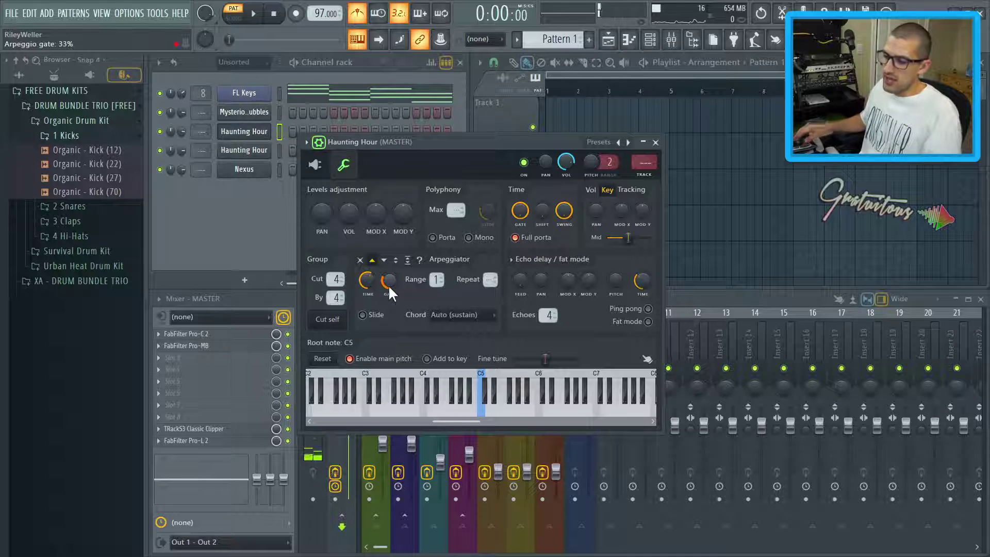
pyautogui.click(319, 142)
pyautogui.moveTo(398, 142); pyautogui.dragTo(282, 89)
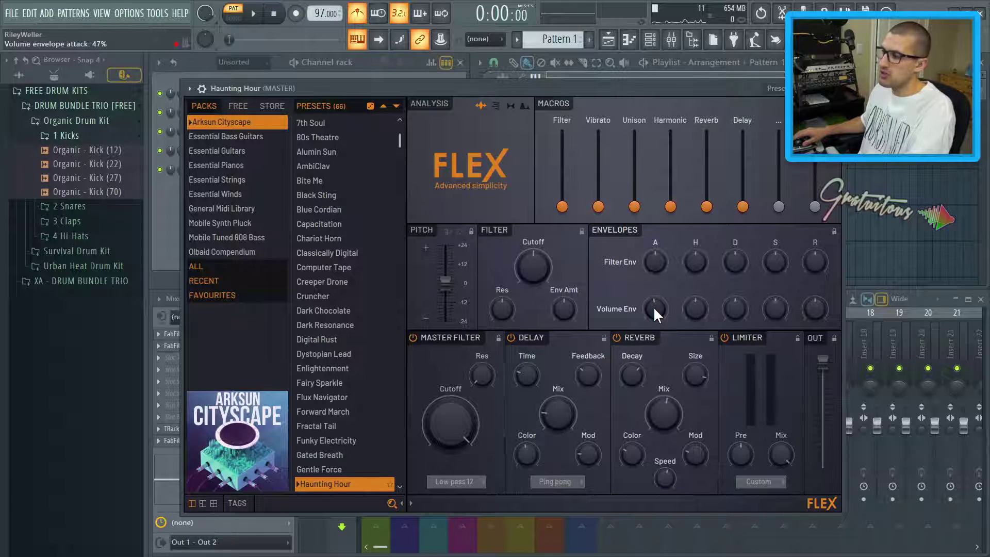
pyautogui.moveTo(654, 306); pyautogui.dragTo(654, 334)
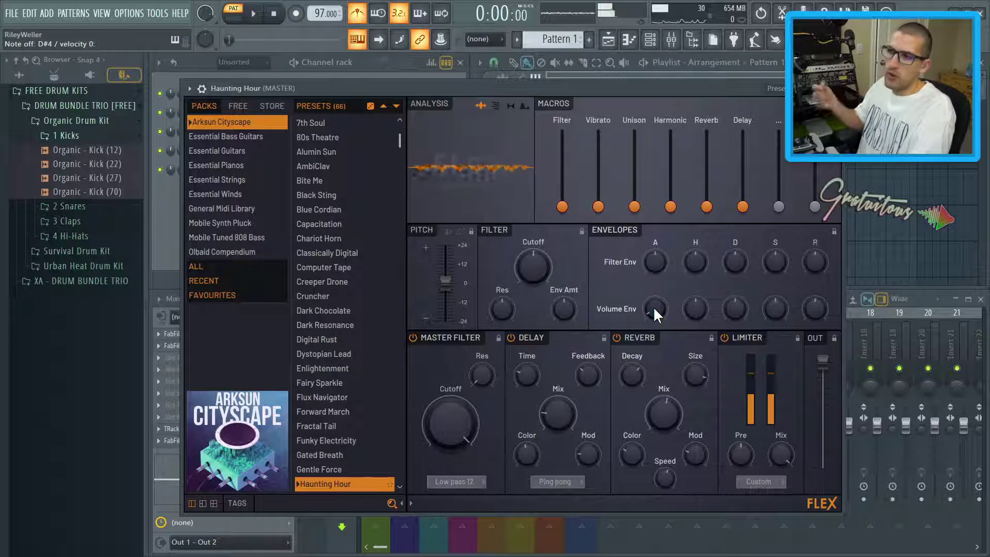
# - Review the step lengths offered for Haunting Hour's arpeggio time and try creating an automation clip for it
pyautogui.click(630, 340)
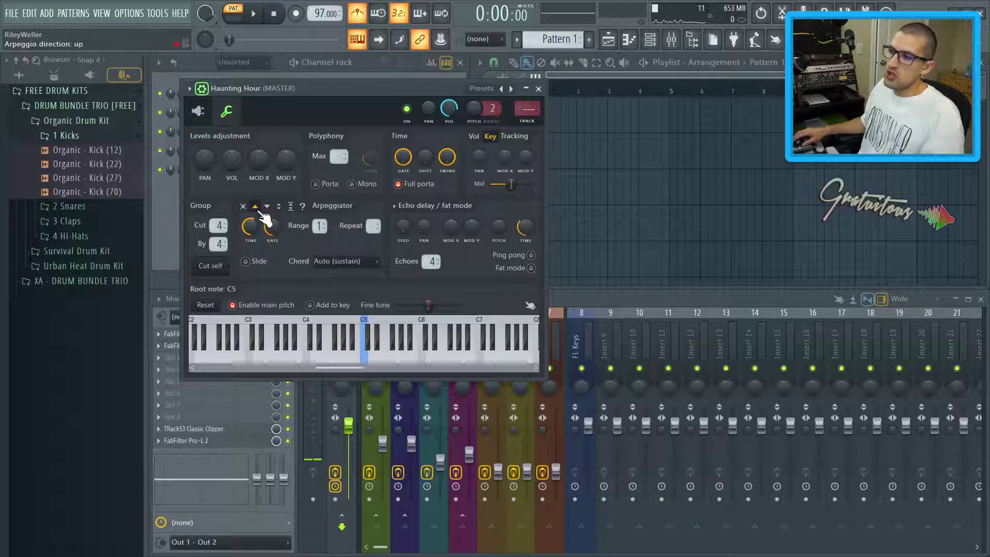
pyautogui.click(291, 207)
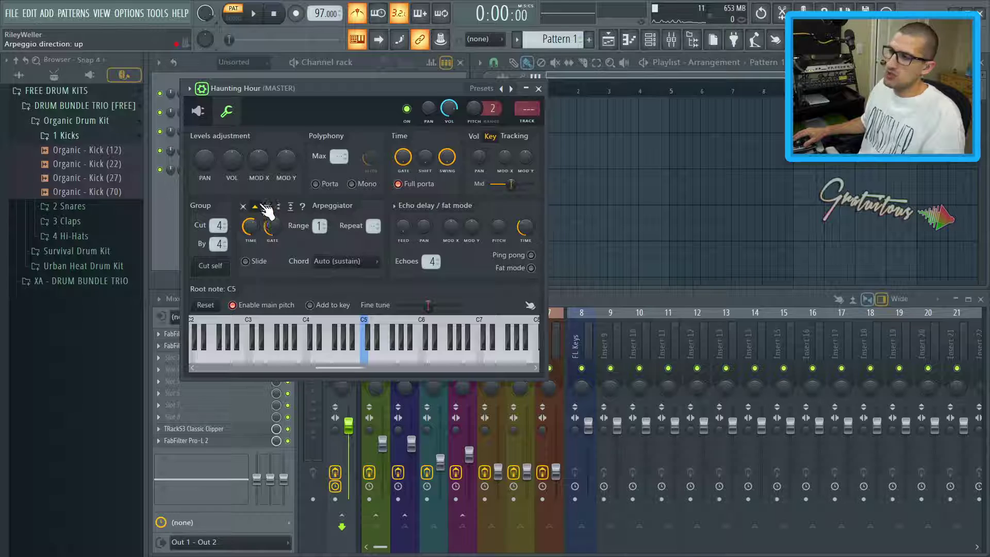
pyautogui.rightClick(252, 223)
pyautogui.moveTo(273, 243)
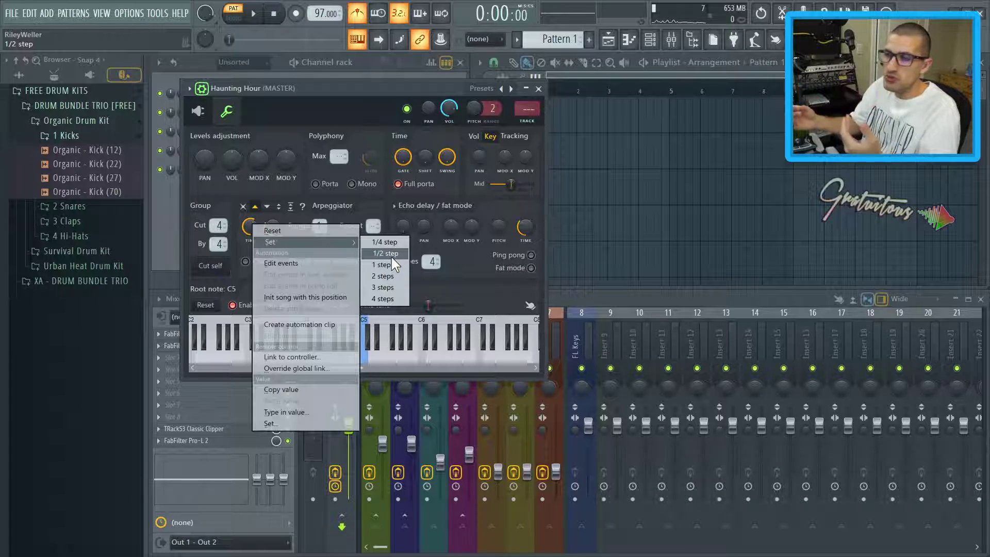
pyautogui.click(317, 326)
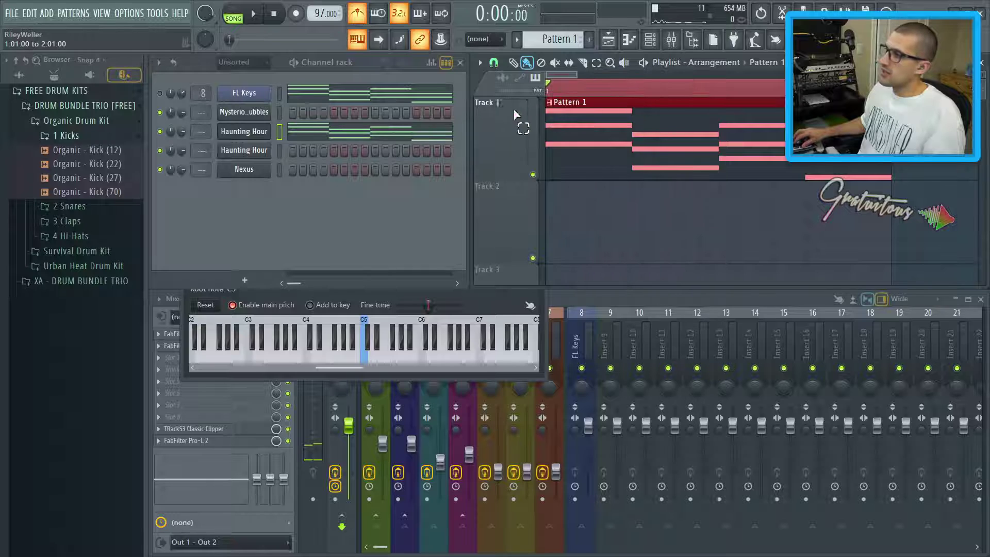
# - Create an automation clip for the first Haunting Hour channel's arpeggio time in the playlist
pyautogui.click(244, 131)
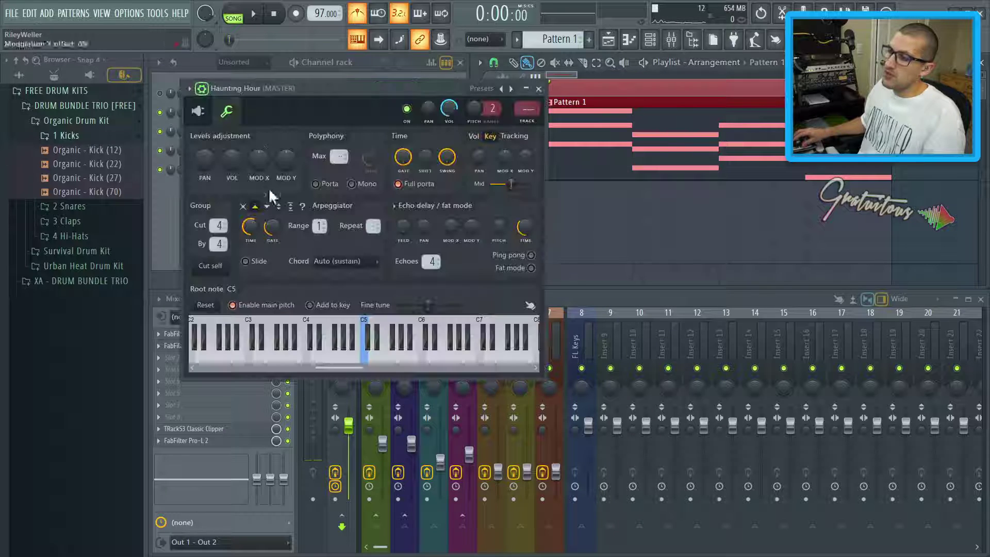
pyautogui.rightClick(250, 226)
pyautogui.click(284, 319)
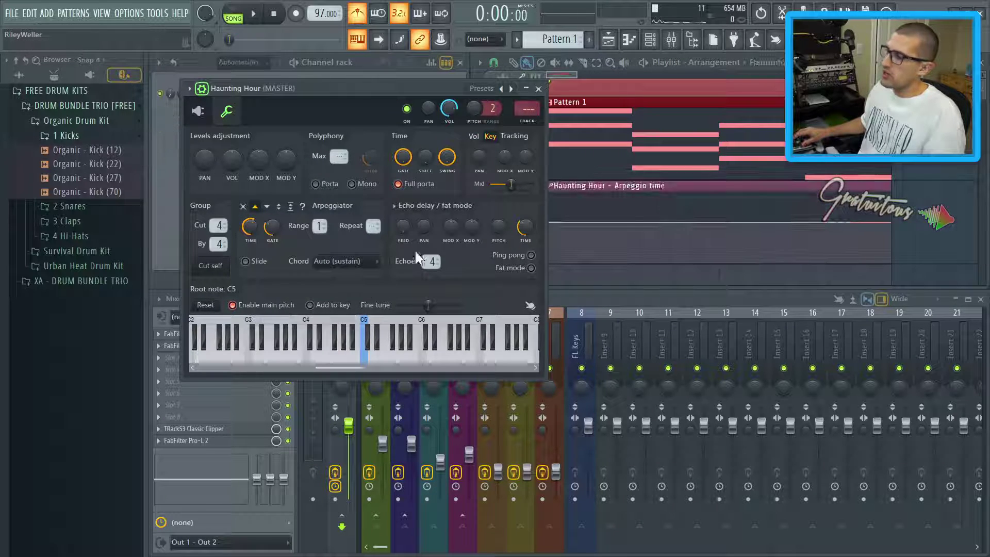
# - Copy the arpeggio time value, paste it onto the automation clip's starting point, and play back the change
pyautogui.rightClick(252, 230)
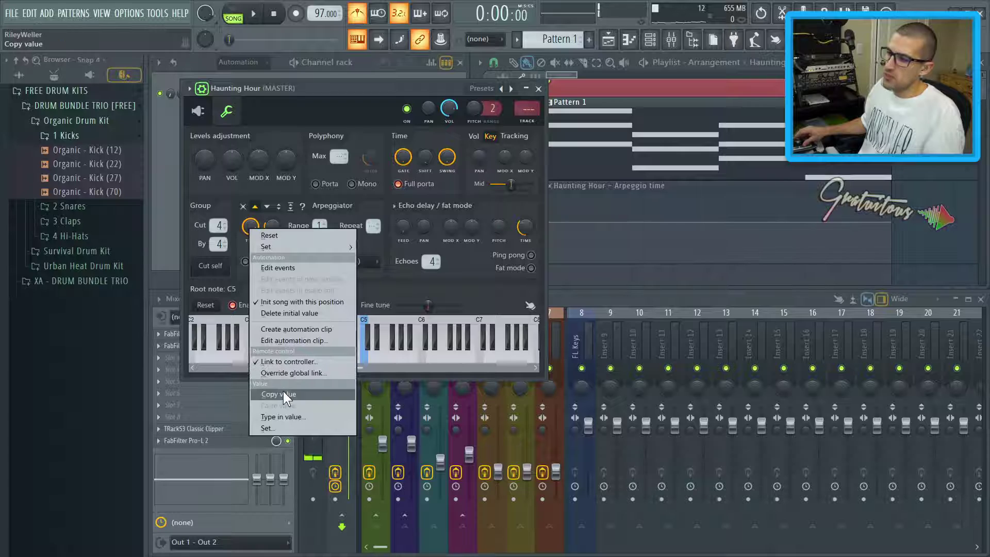
pyautogui.click(283, 393)
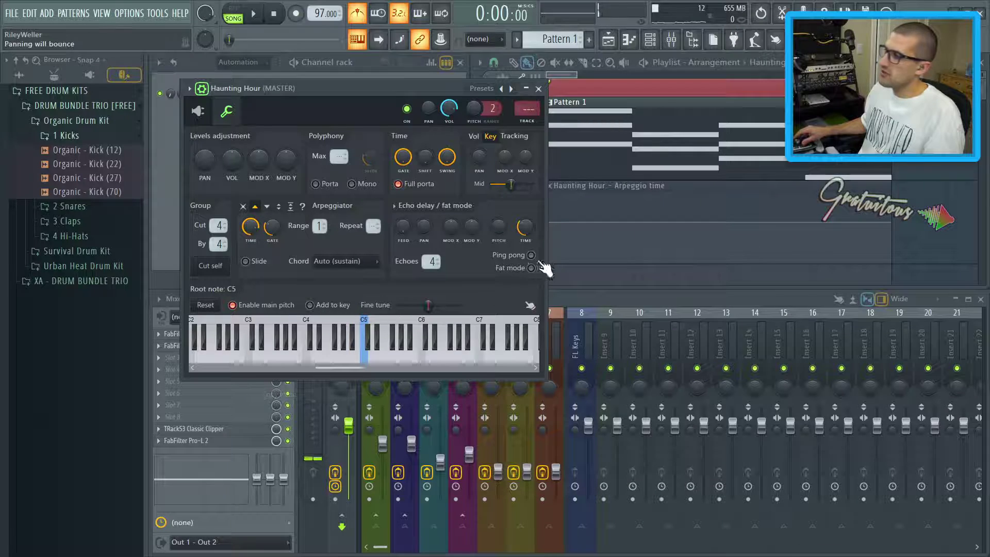
pyautogui.click(553, 225)
pyautogui.rightClick(550, 224)
pyautogui.click(570, 413)
pyautogui.press('space')
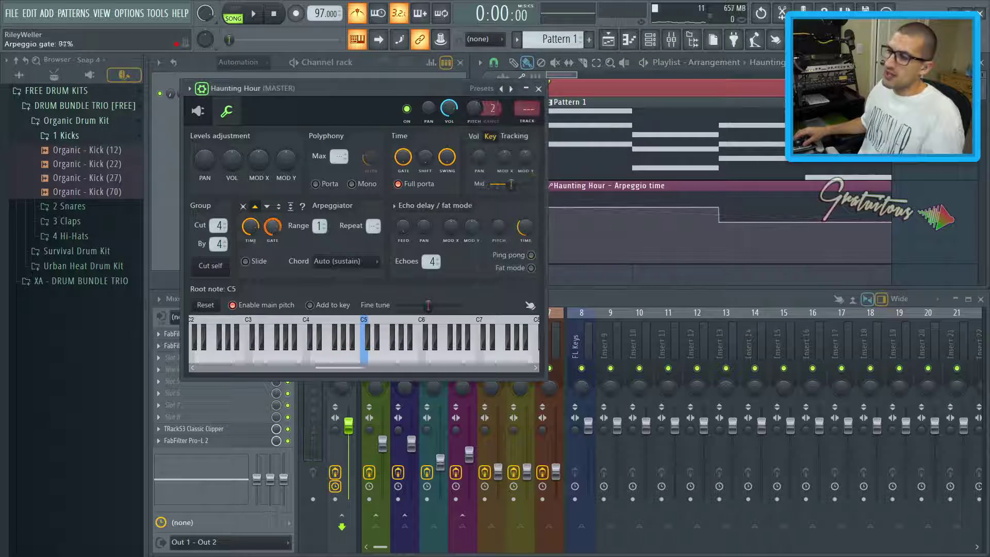
# - Audition the Haunting Hour arpeggio with the gate at 100% and 0%, and leave the gate at a short setting
pyautogui.moveTo(272, 227); pyautogui.dragTo(277, 226)
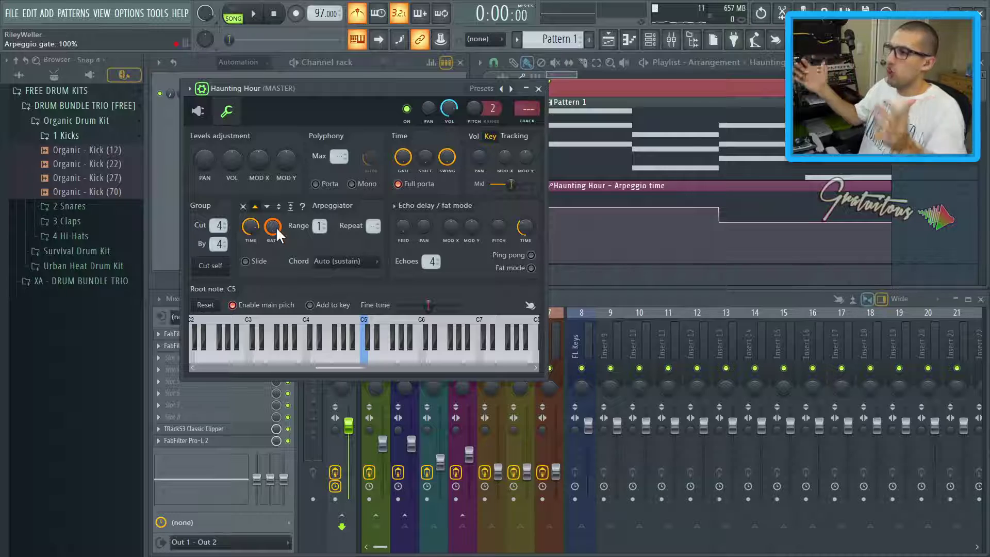
pyautogui.press('space')
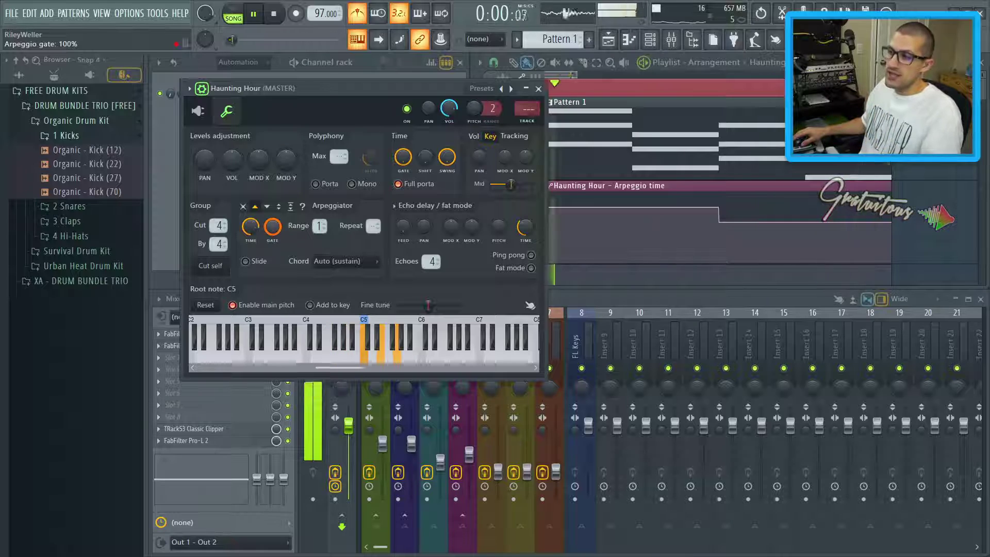
pyautogui.scroll(-20, 277, 223)
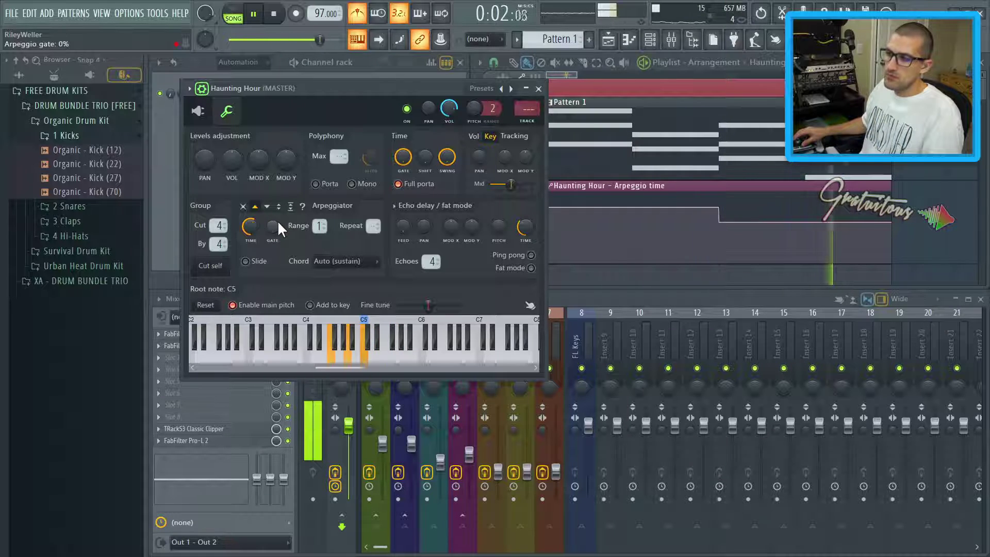
pyautogui.scroll(4, 274, 225)
pyautogui.press('space')
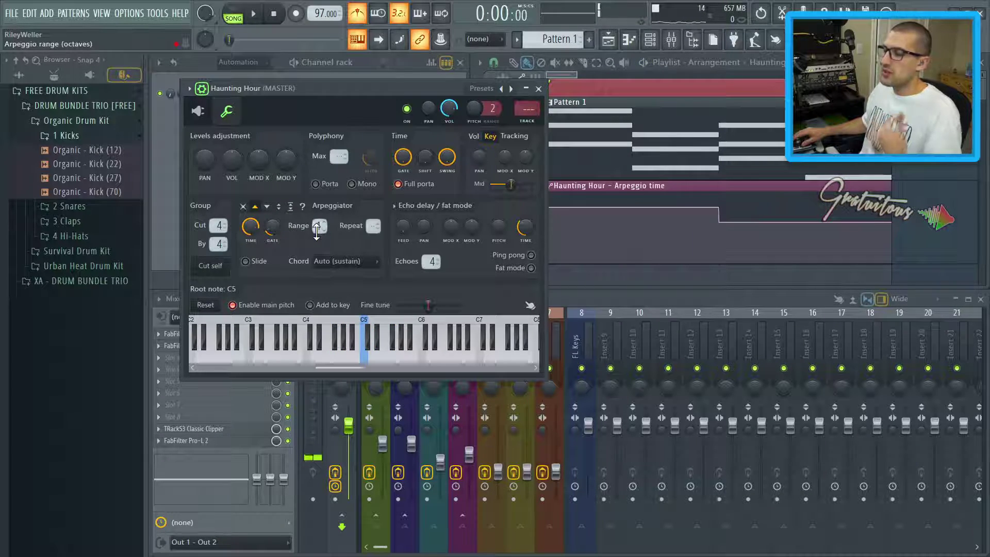
# - Audition the Haunting Hour arpeggio with different octave range settings and return the range to 1
pyautogui.moveTo(316, 231); pyautogui.dragTo(316, 231)
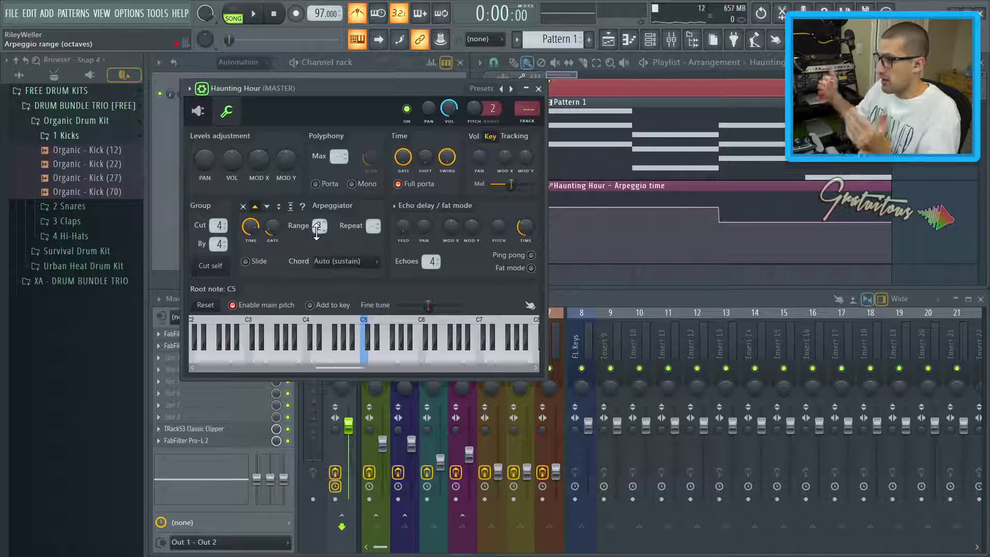
pyautogui.moveTo(317, 231); pyautogui.dragTo(317, 238)
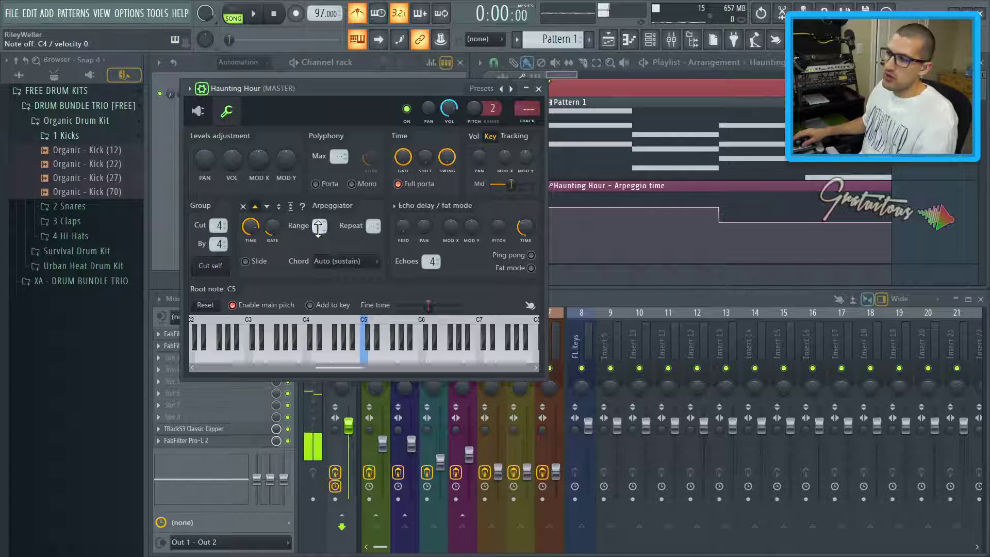
pyautogui.moveTo(318, 227); pyautogui.dragTo(319, 220)
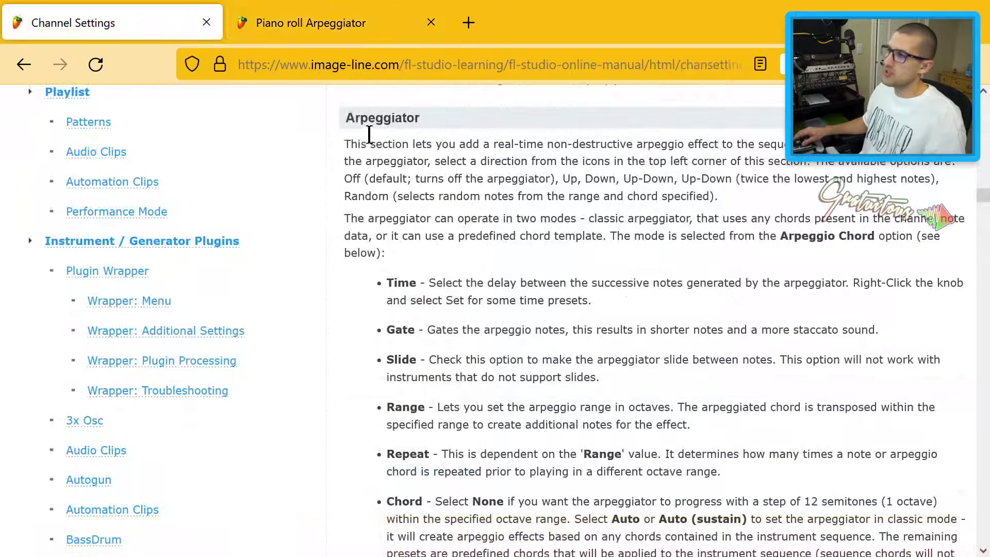
# - Read the manual's Arpeggiator section on the Range, Repeat and Chord options, and return to FL Studio
pyautogui.moveTo(376, 126); pyautogui.dragTo(421, 180)
pyautogui.click(420, 181)
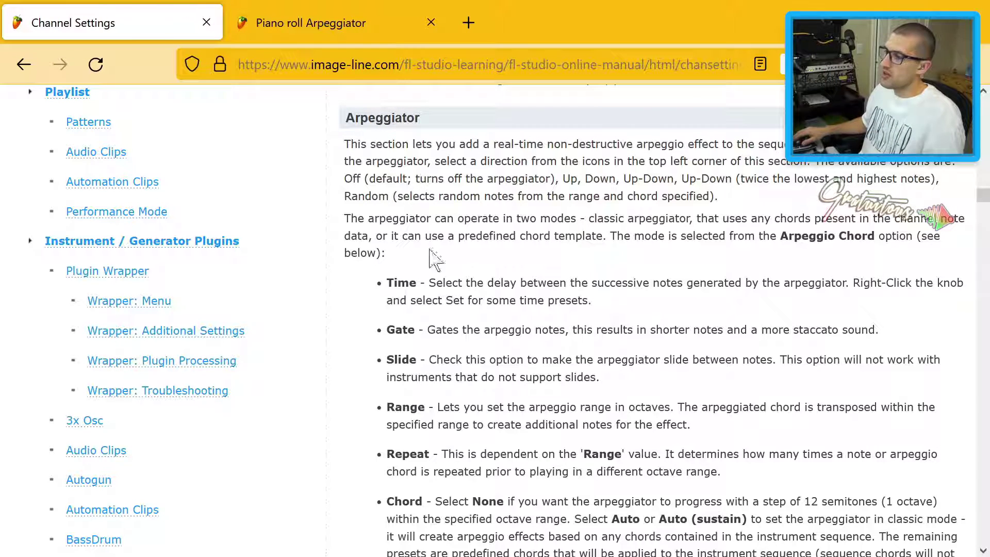
pyautogui.scroll(-3, 416, 285)
pyautogui.moveTo(437, 263); pyautogui.dragTo(464, 280)
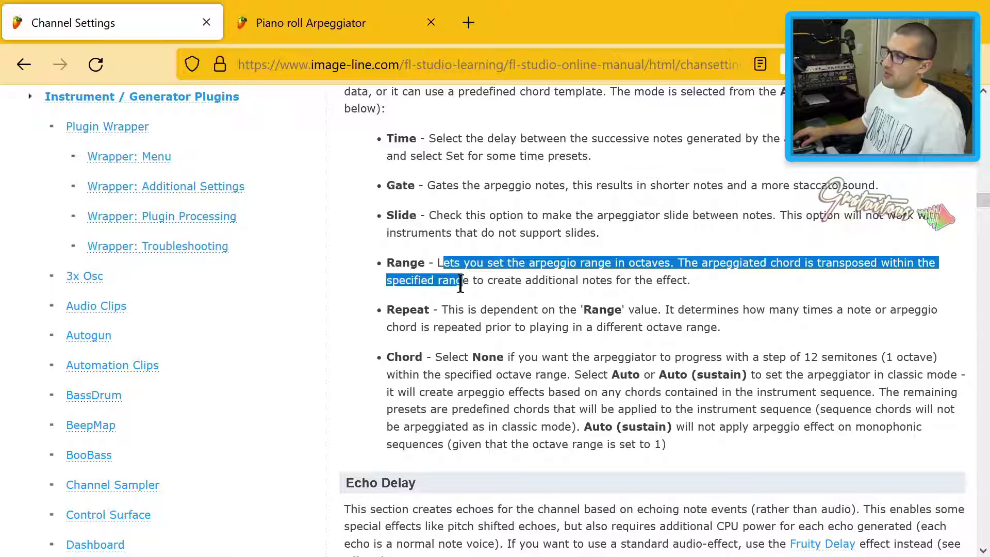
pyautogui.click(420, 328)
pyautogui.moveTo(445, 314); pyautogui.dragTo(480, 328)
pyautogui.click(485, 340)
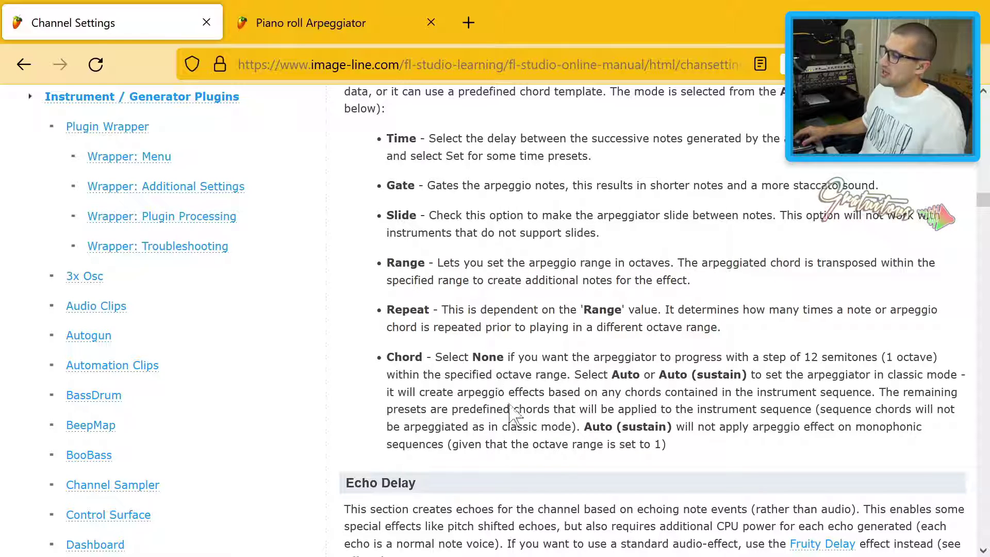
pyautogui.moveTo(412, 357); pyautogui.dragTo(518, 374)
pyautogui.click(584, 225)
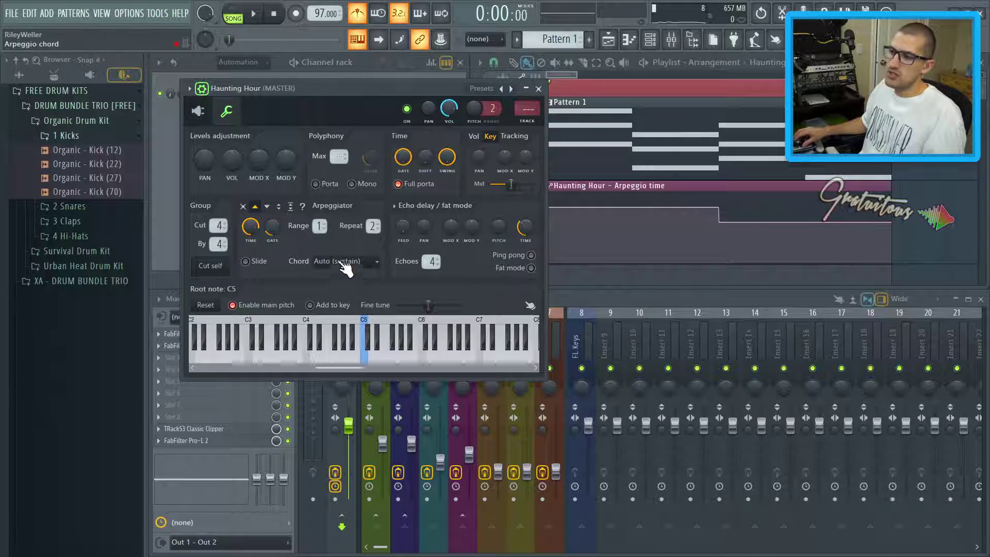
# - Enable Slide for Haunting Hour's arpeggiator and play back the arpeggio
pyautogui.click(257, 262)
pyautogui.press('space')
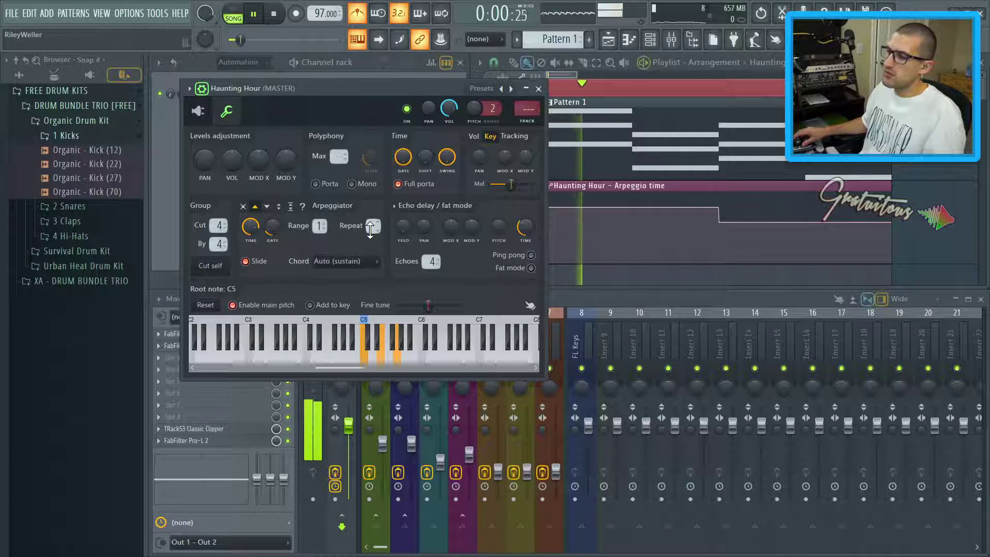
pyautogui.press('space')
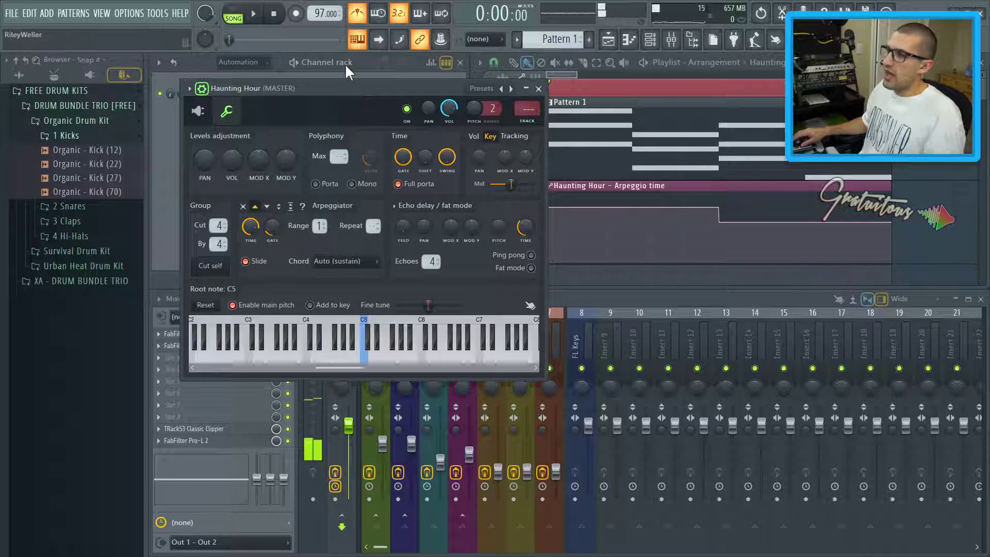
# - Filter the channel rack to Unsorted, and set FL Keys' arpeggiator direction to Up with Slide enabled
pyautogui.click(345, 64)
pyautogui.click(267, 64)
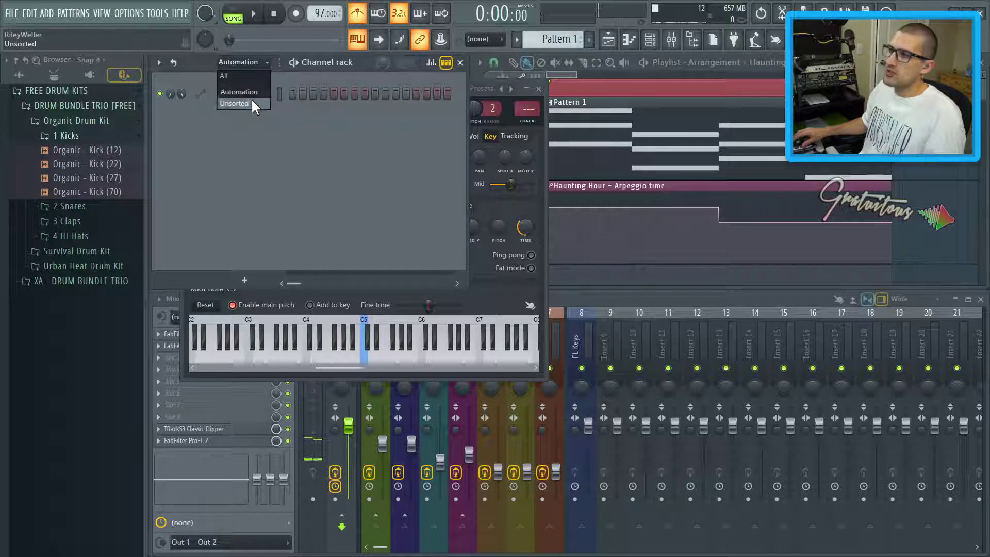
pyautogui.click(251, 98)
pyautogui.click(269, 97)
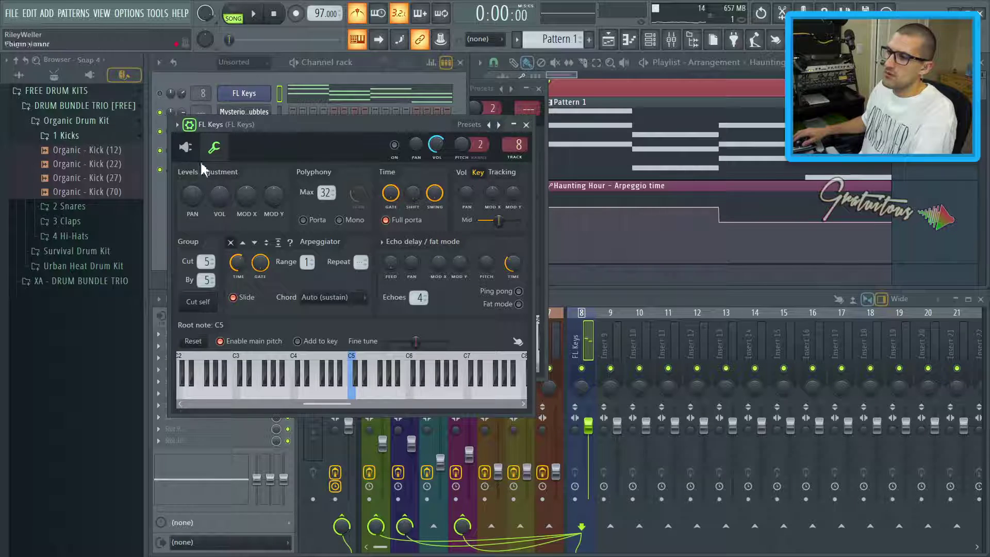
pyautogui.click(243, 242)
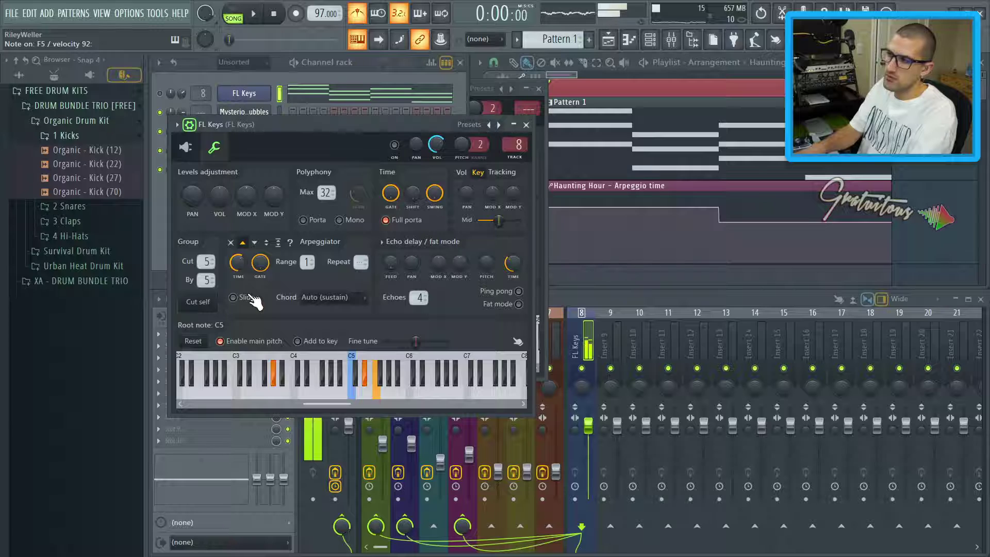
pyautogui.click(252, 298)
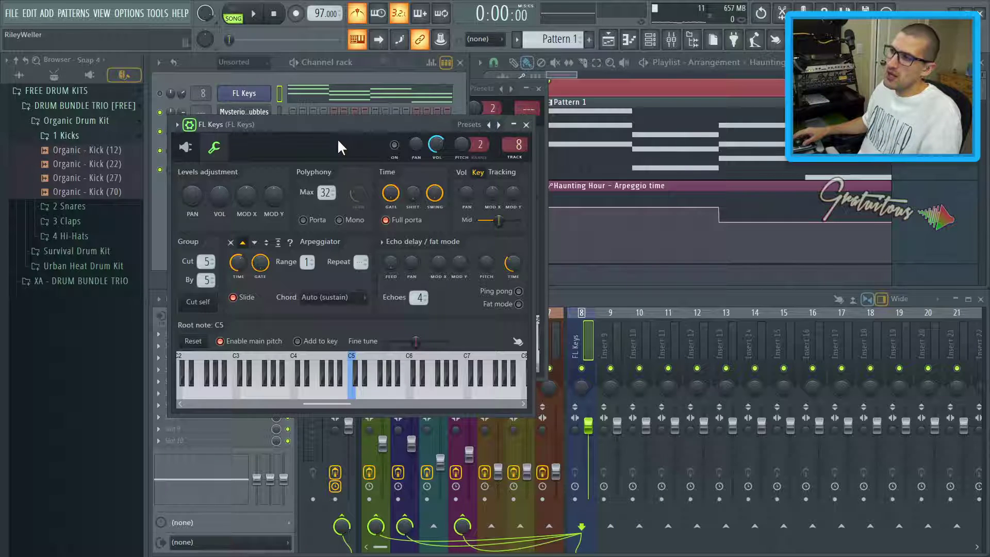
pyautogui.press('Escape')
# - Look over the FL Keys, Mysterious Bubbles and first Haunting Hour instruments to compare the channels used for arpeggiating
pyautogui.click(260, 132)
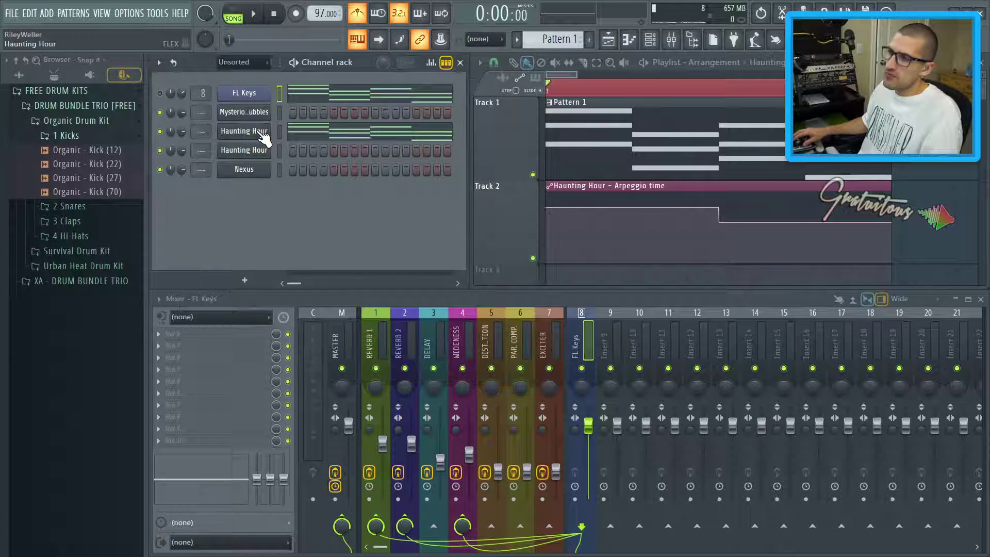
pyautogui.click(260, 94)
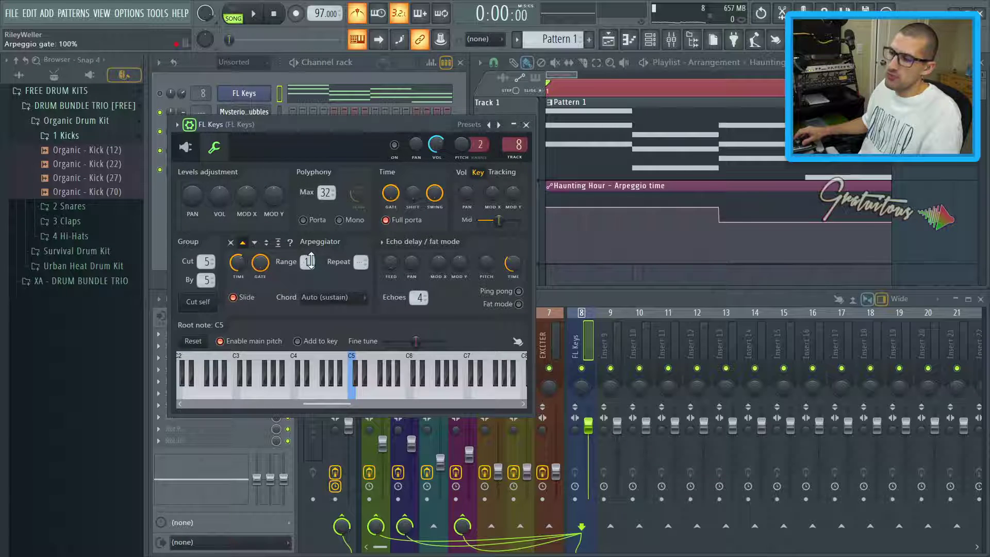
pyautogui.press('Escape')
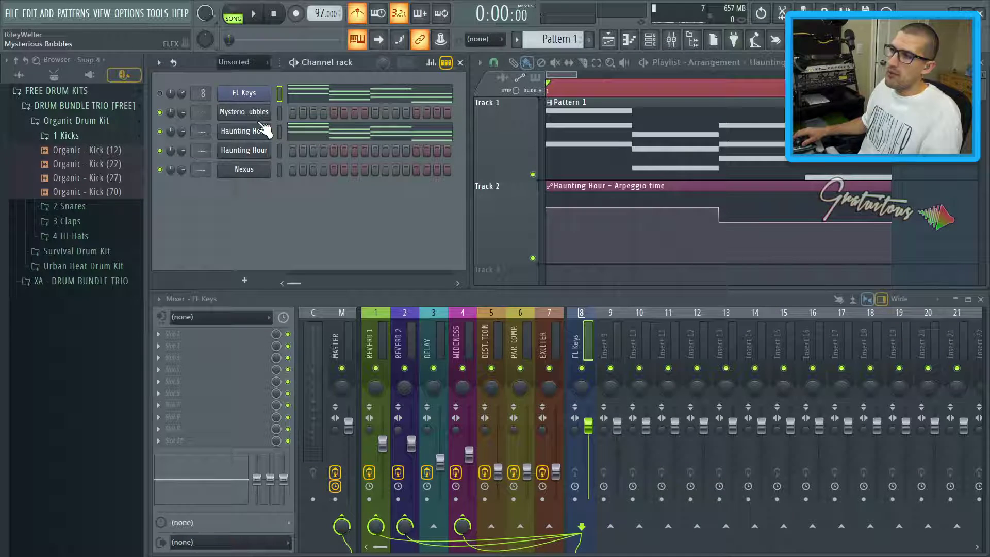
pyautogui.click(259, 113)
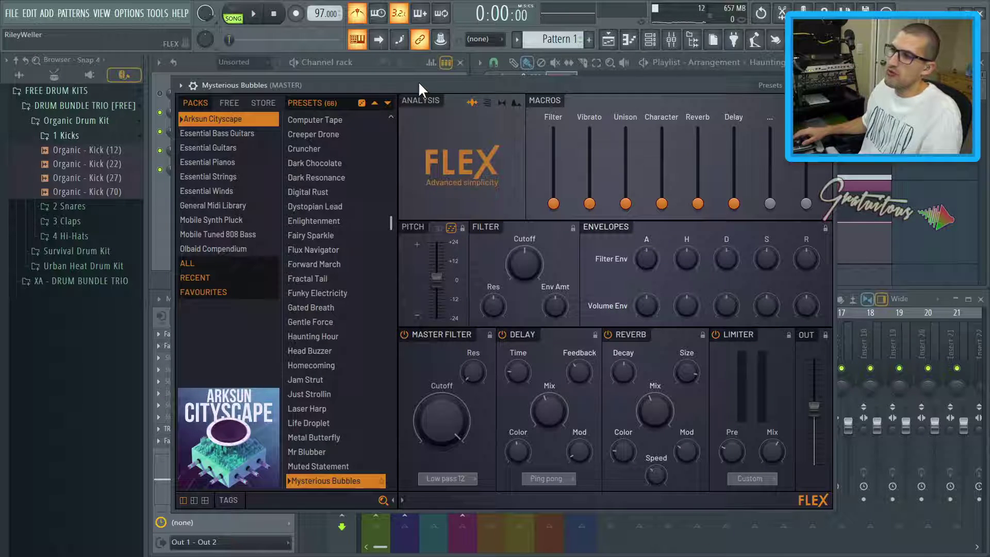
pyautogui.press('Escape')
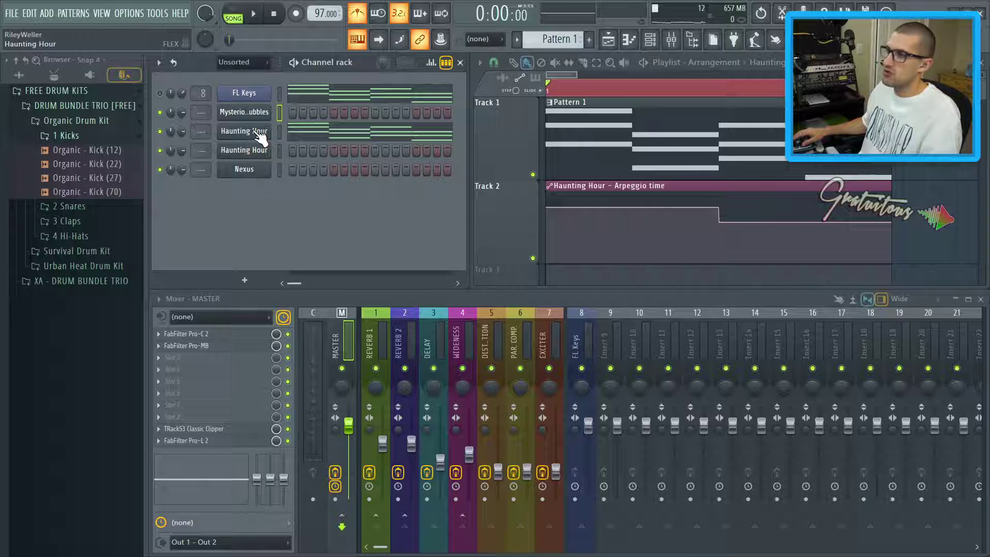
pyautogui.click(280, 93)
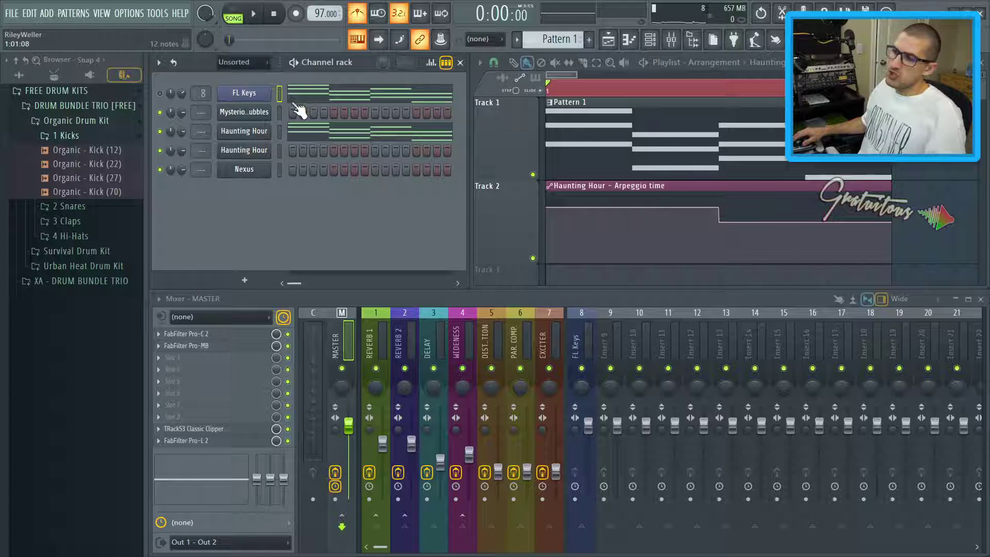
pyautogui.click(280, 131)
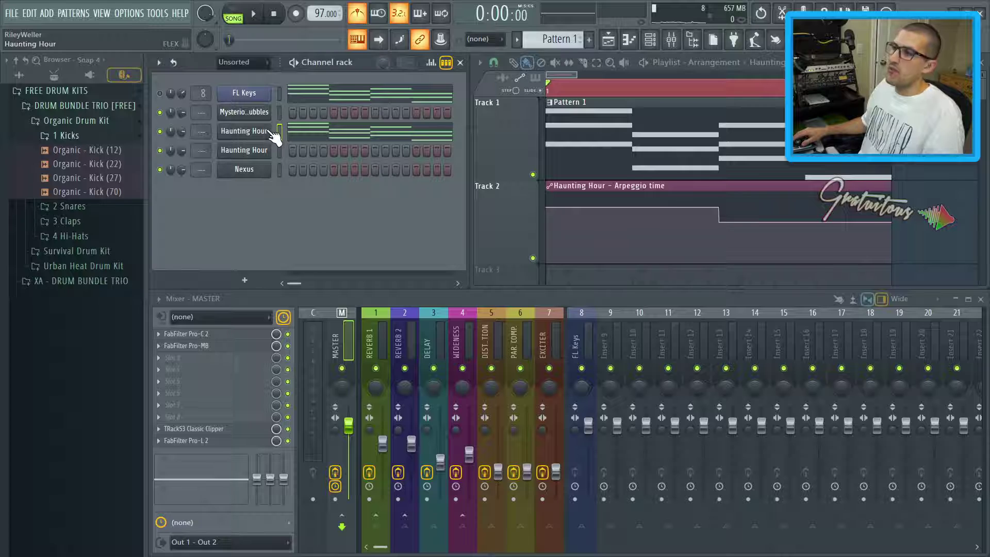
pyautogui.click(268, 132)
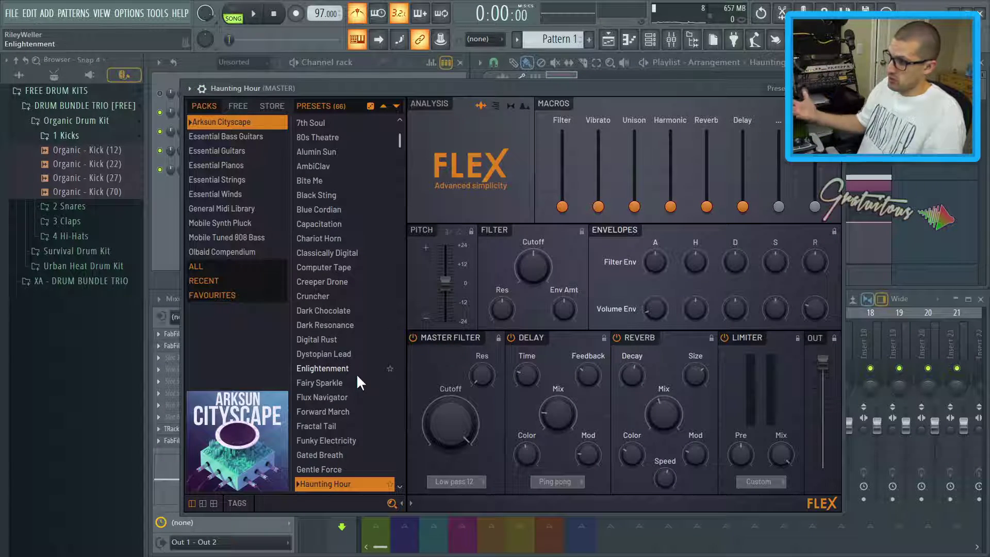
pyautogui.press('Escape')
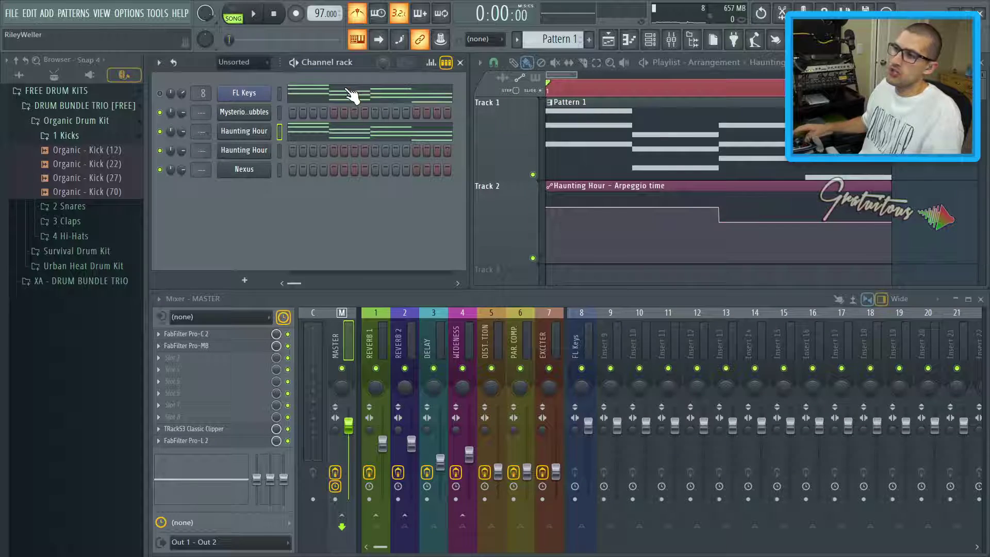
pyautogui.click(258, 135)
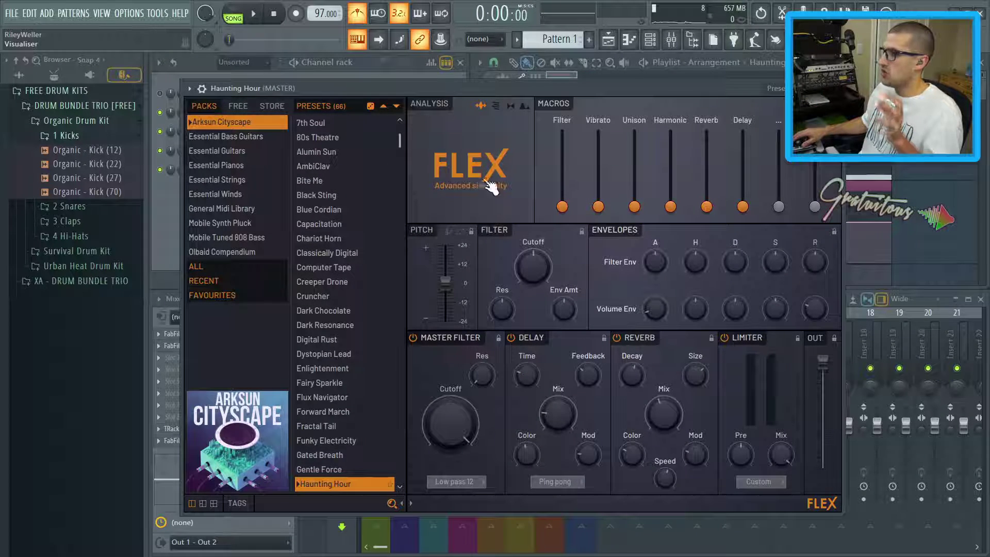
pyautogui.press('Escape')
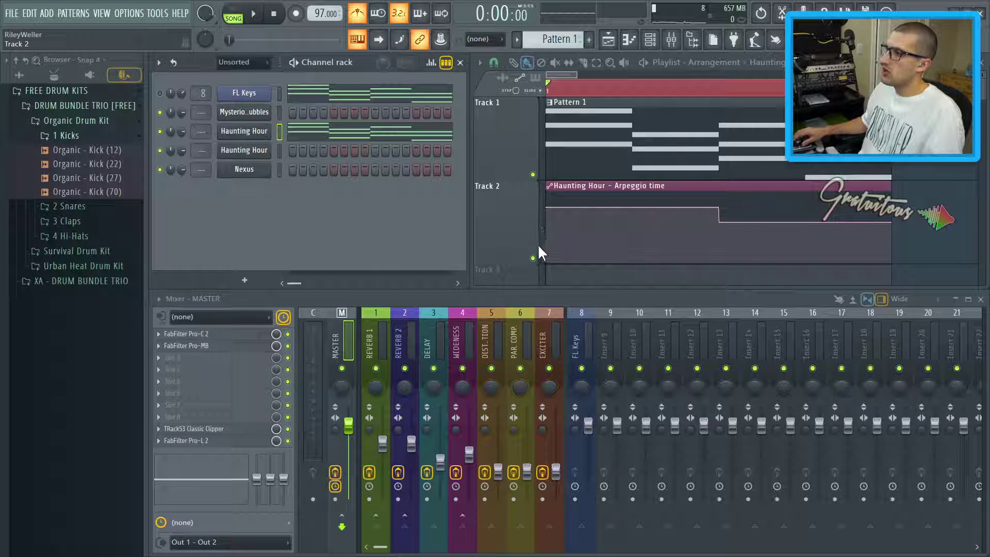
# - Delete the arpeggio time automation clip from the playlist and delete the initial value of Haunting Hour's arpeggio time
pyautogui.rightClick(557, 201)
pyautogui.click(252, 137)
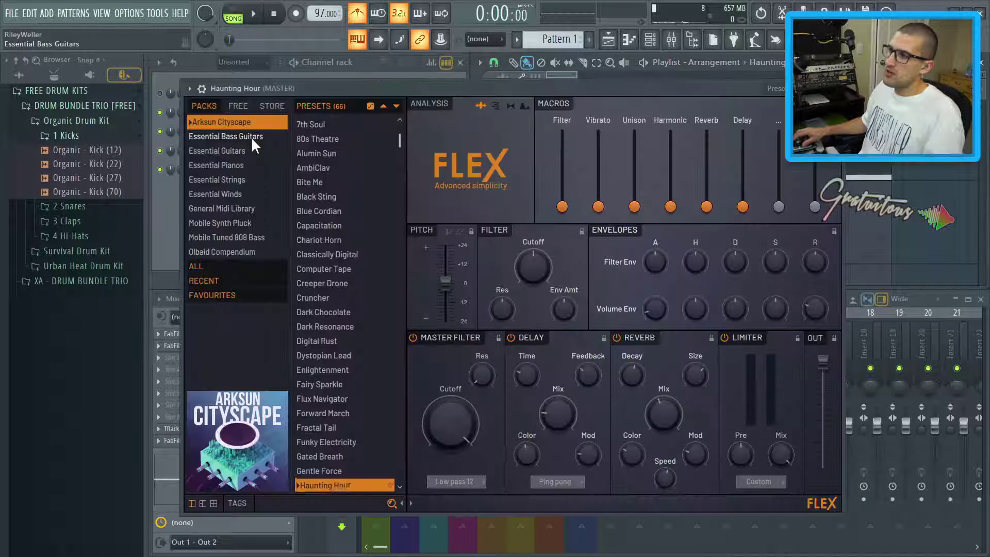
pyautogui.click(203, 88)
pyautogui.rightClick(252, 230)
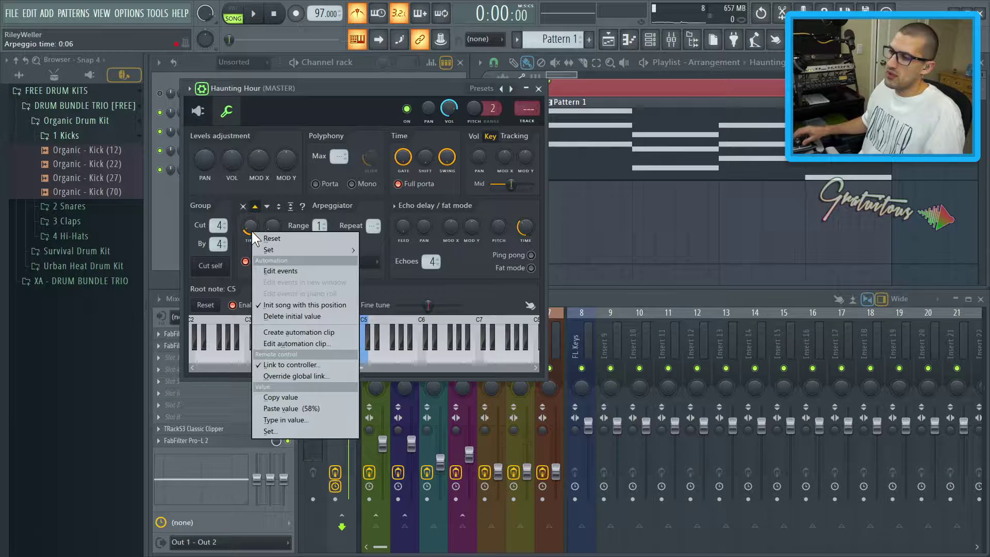
pyautogui.click(302, 317)
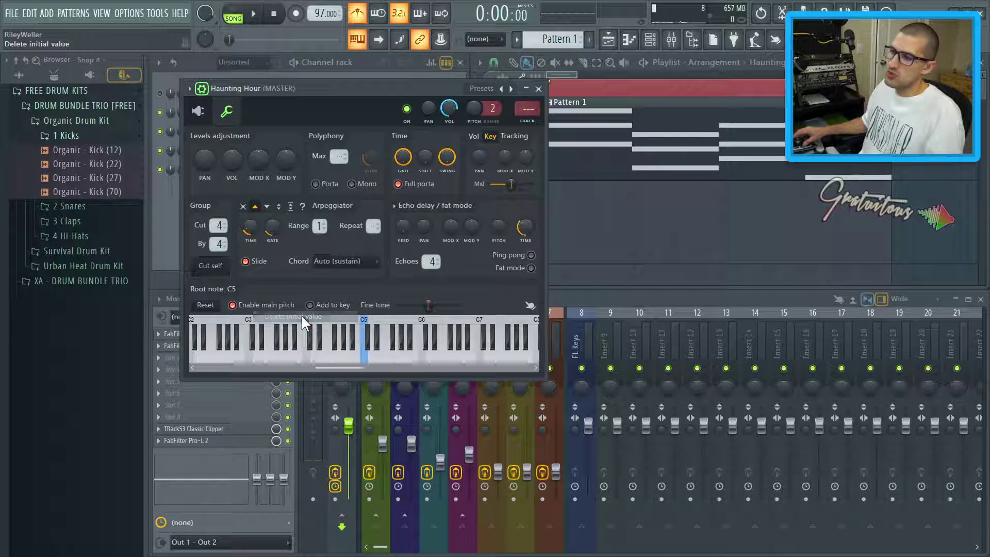
# - Set Haunting Hour's arpeggio time to 1/2 step and play back the arpeggio
pyautogui.rightClick(246, 218)
pyautogui.moveTo(327, 238)
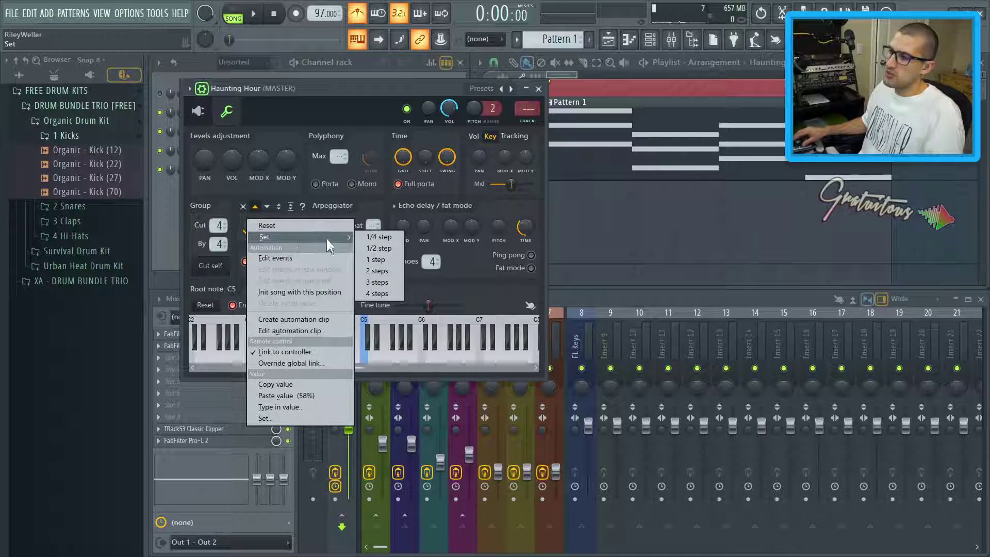
pyautogui.click(373, 252)
pyautogui.press('space')
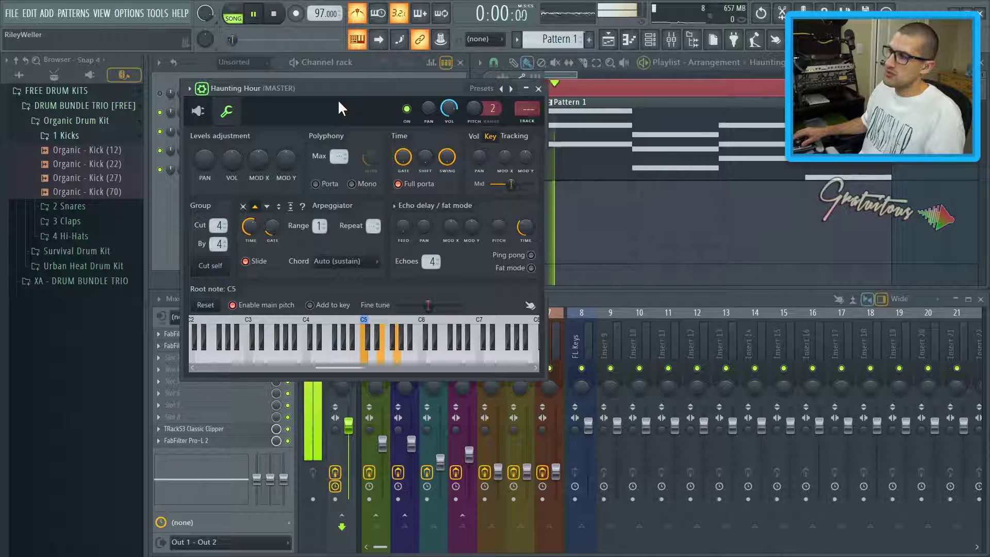
pyautogui.press('space')
# - Disable Slide for Haunting Hour's arpeggiator, play back the chords and adjust the arpeggio gate
pyautogui.click(259, 261)
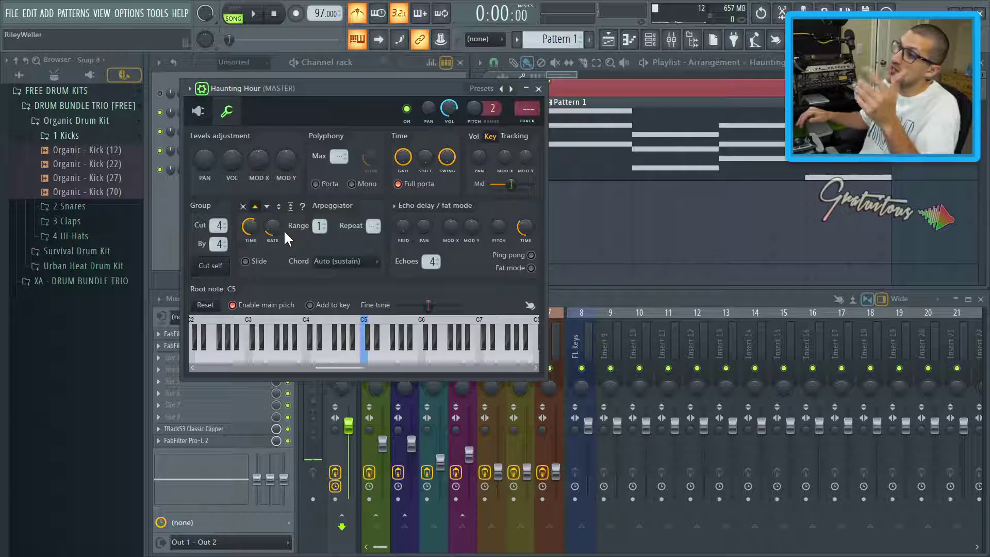
pyautogui.press('space')
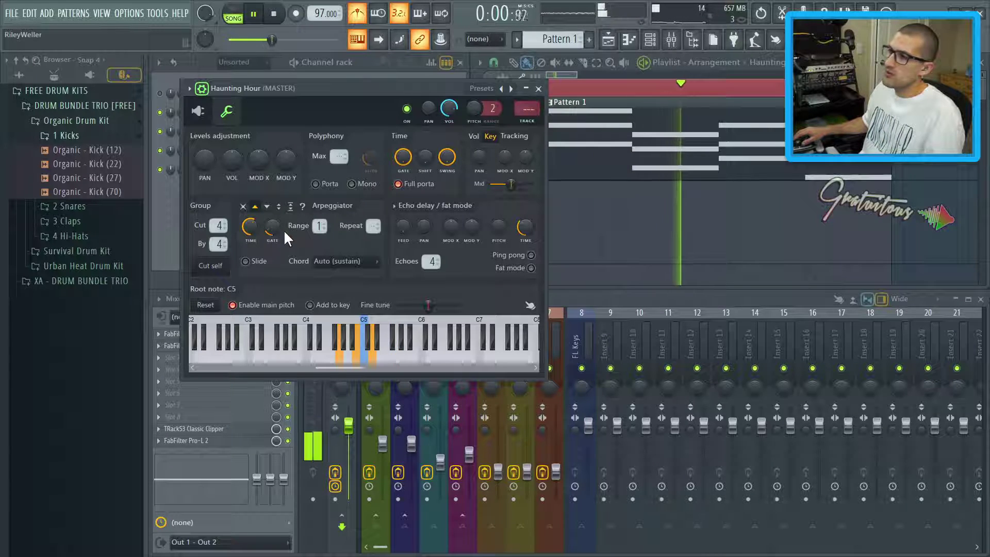
pyautogui.moveTo(271, 225)
pyautogui.mouseDown()
pyautogui.moveTo(271, 204)
pyautogui.moveTo(271, 225)
pyautogui.mouseUp()
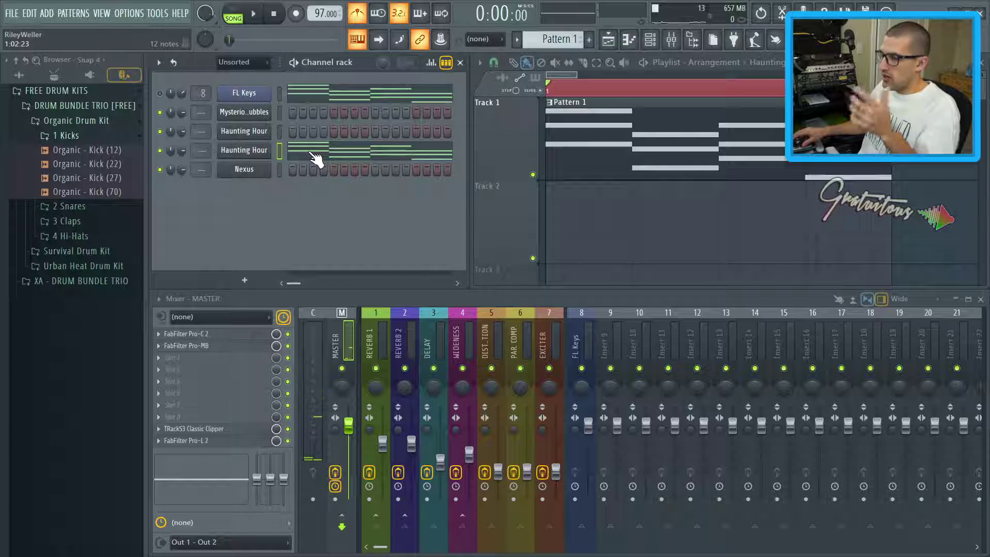
# - Open the second Haunting Hour channel's chords in the piano roll and bring up the Arpeggiate tool beside the notes
pyautogui.click(315, 152)
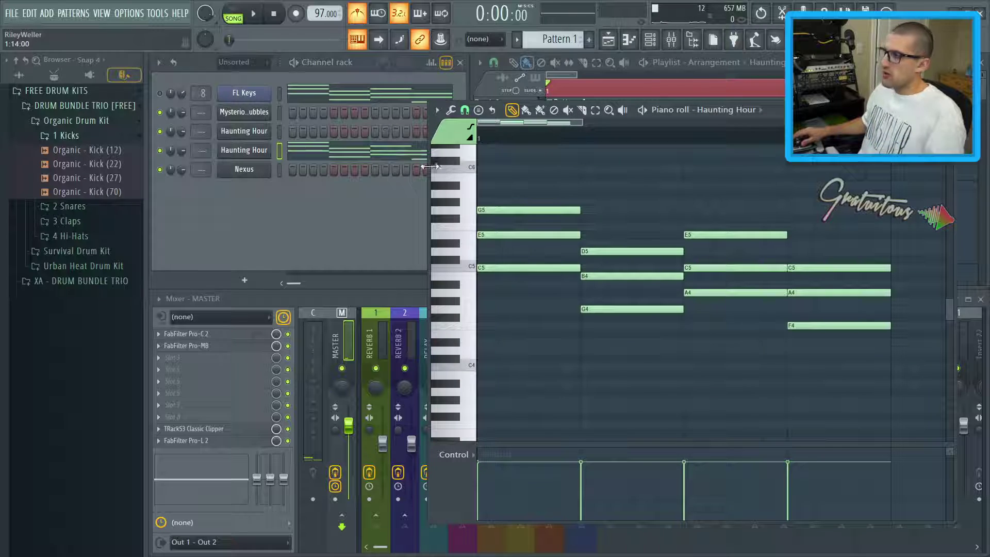
pyautogui.click(439, 110)
pyautogui.moveTo(471, 148)
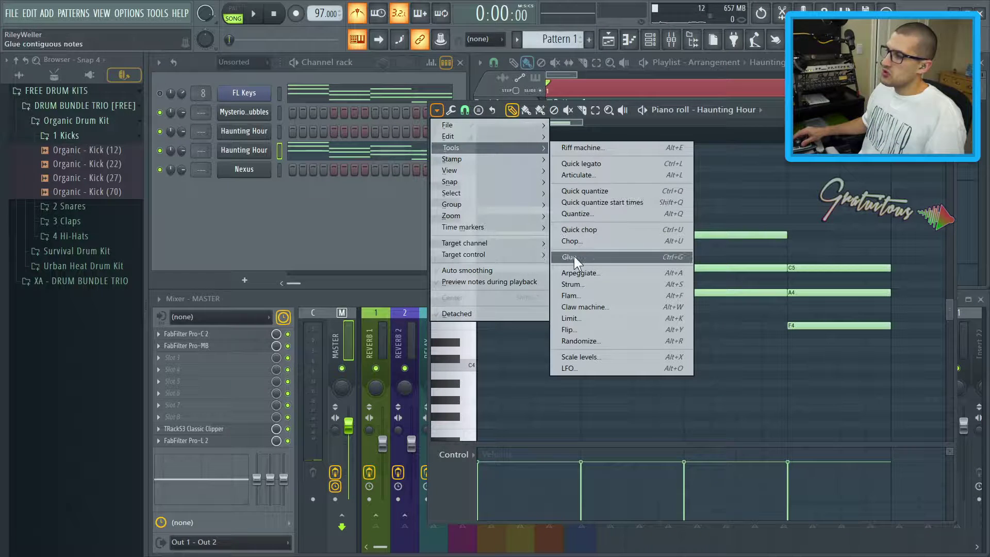
pyautogui.click(580, 273)
pyautogui.moveTo(503, 181); pyautogui.dragTo(332, 190)
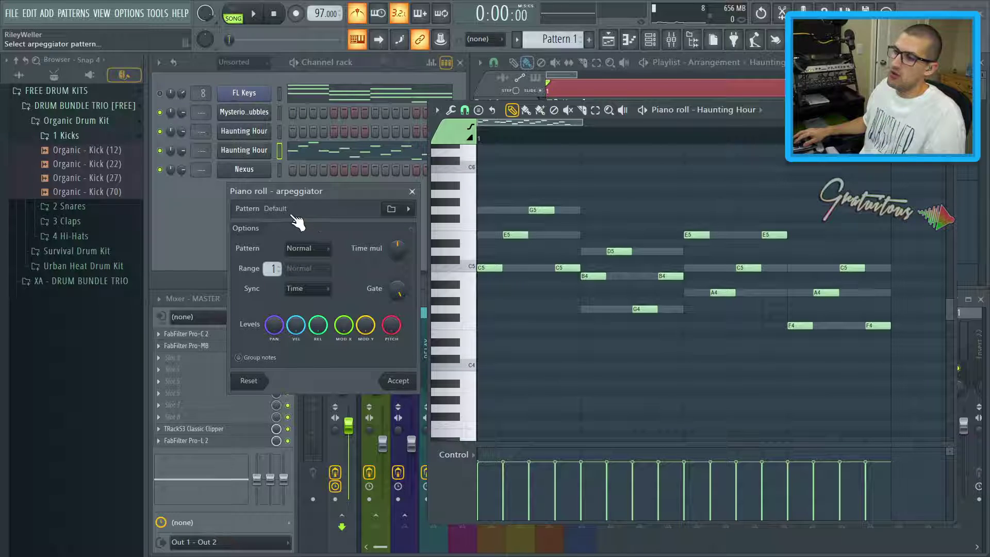
# - Try the Trance 2 preset on the chords and reset the arpeggiator to its default settings
pyautogui.click(408, 209)
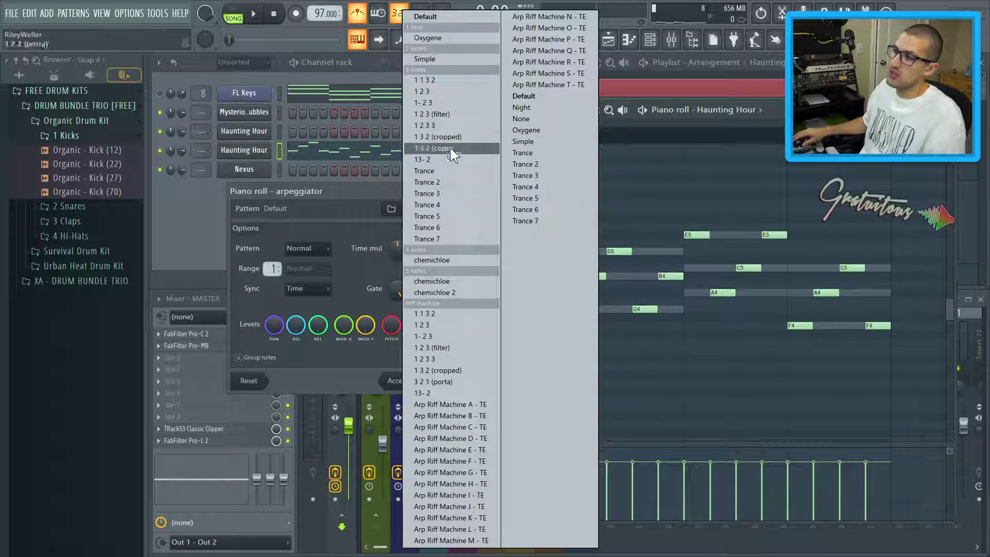
pyautogui.click(432, 187)
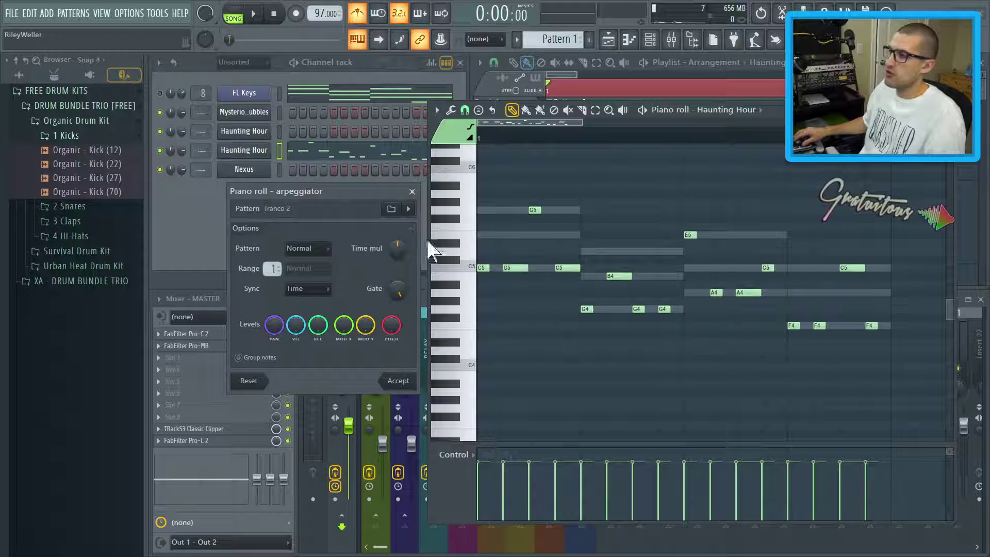
pyautogui.click(253, 382)
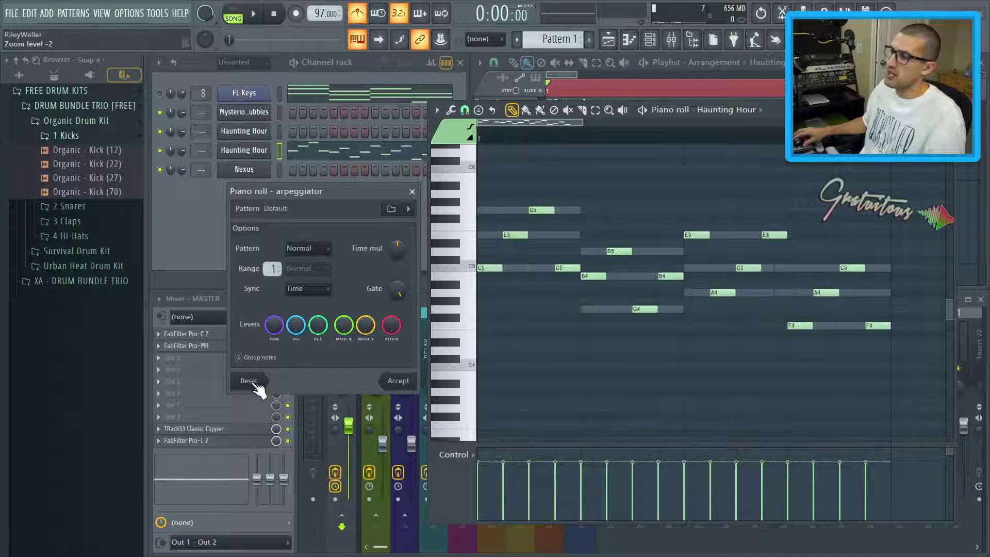
# - Try the Flip and Alternate pattern modes, play back the arpeggio and return the pattern mode to Normal
pyautogui.click(319, 249)
pyautogui.click(309, 273)
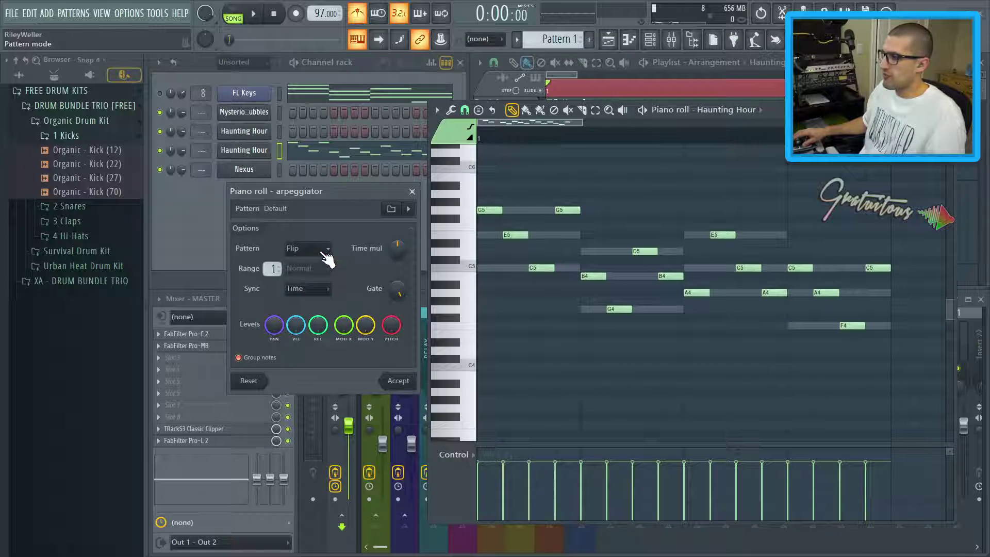
pyautogui.click(312, 281)
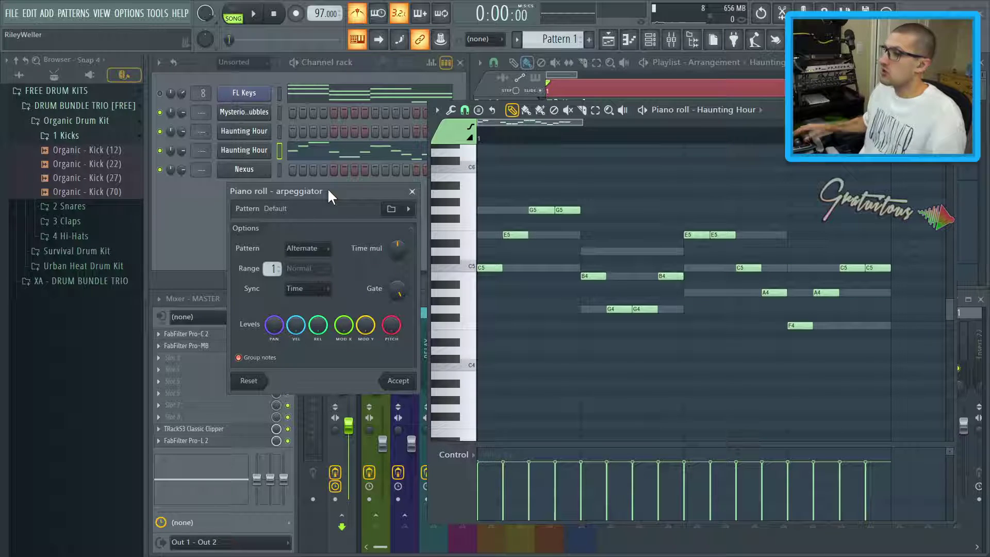
pyautogui.press('space')
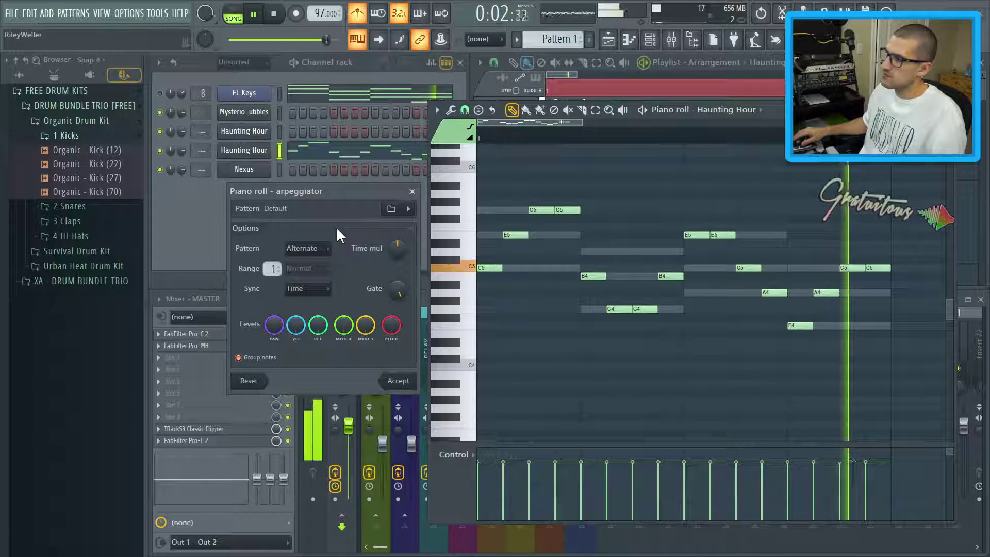
pyautogui.click(325, 247)
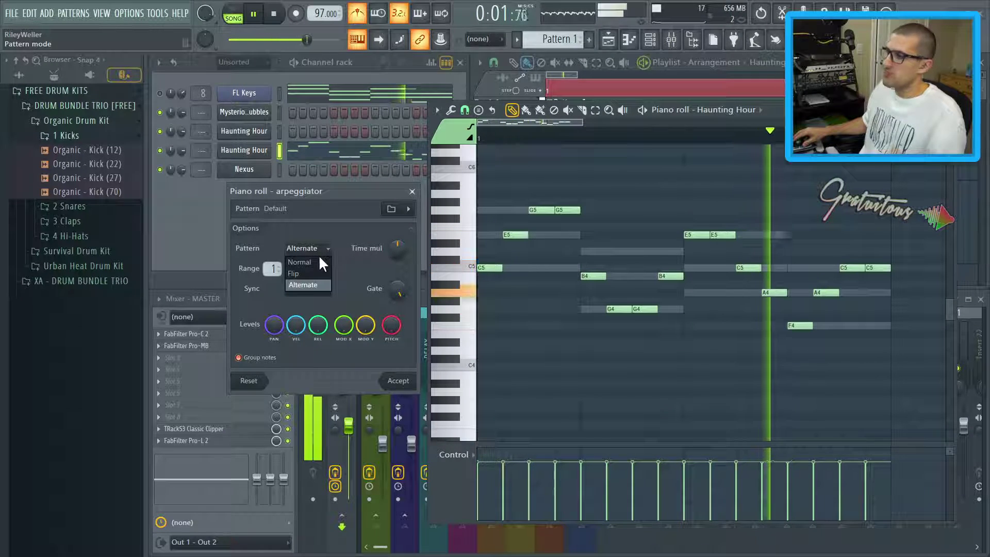
pyautogui.click(315, 260)
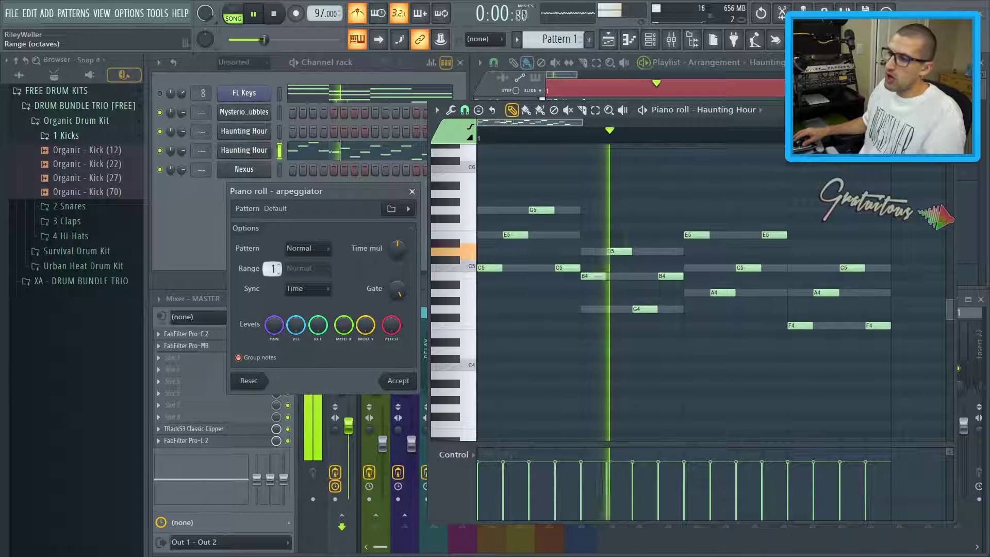
# - Set the arpeggio range to 2 octaves, compare its Flip, Alternate and Normal modes, and set the sync to Block
pyautogui.scroll(1, 272, 264)
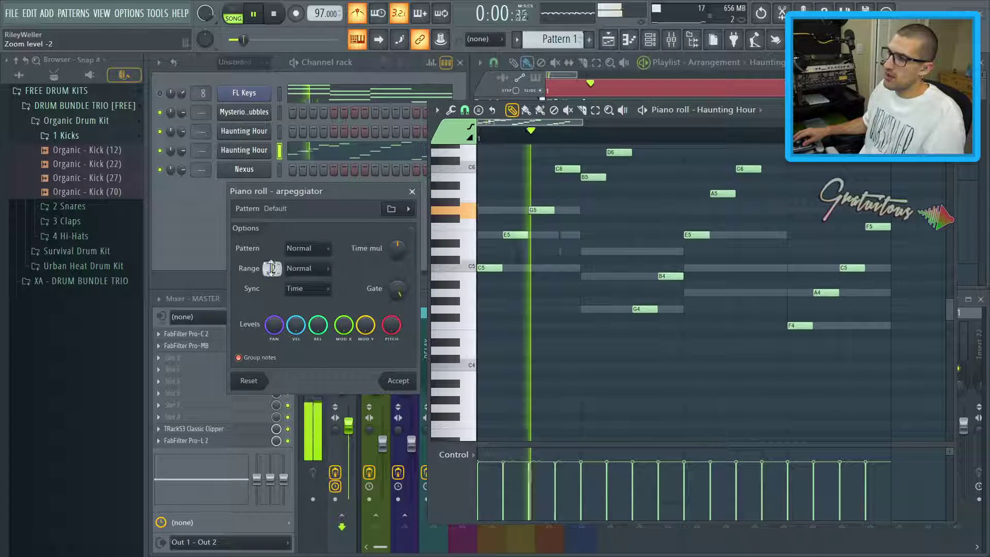
pyautogui.click(308, 268)
pyautogui.click(309, 291)
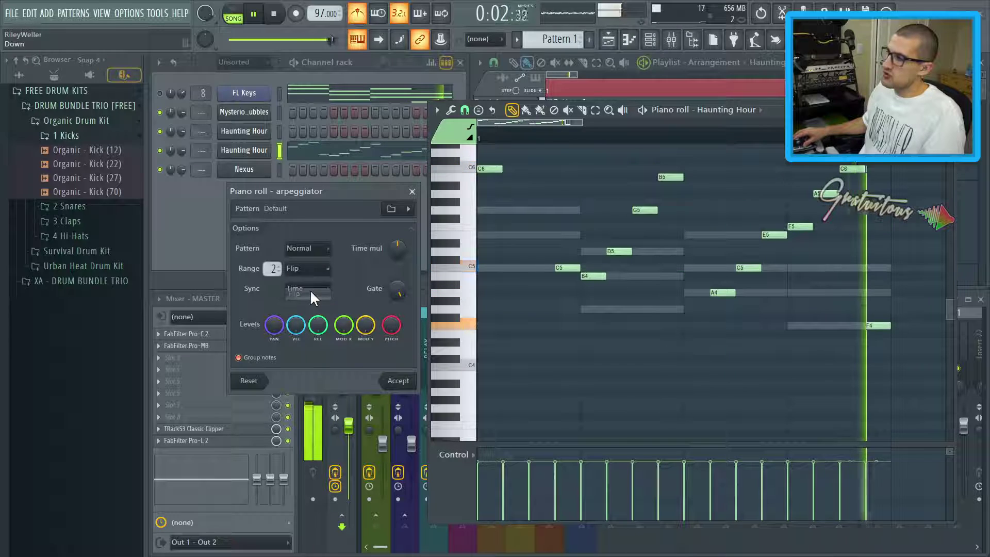
pyautogui.click(316, 269)
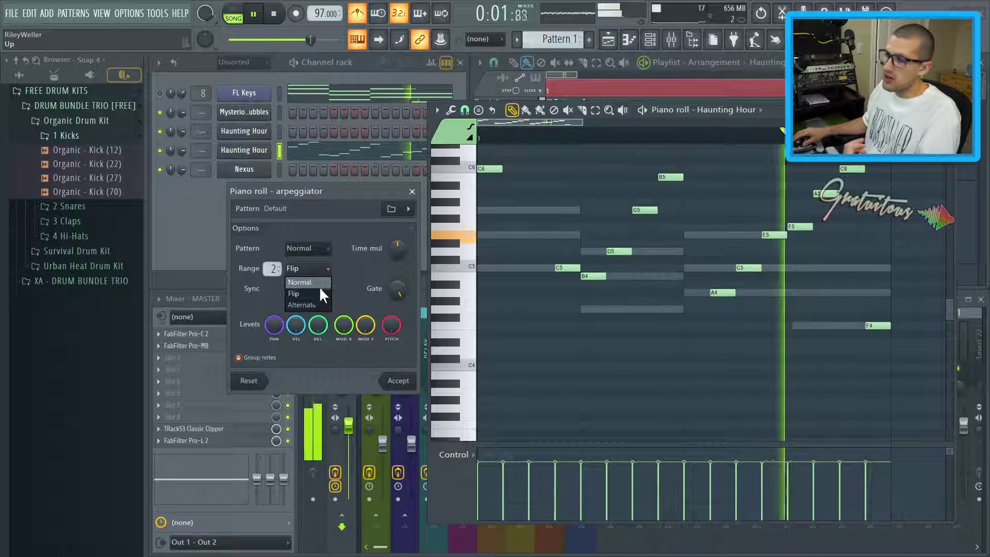
pyautogui.click(317, 305)
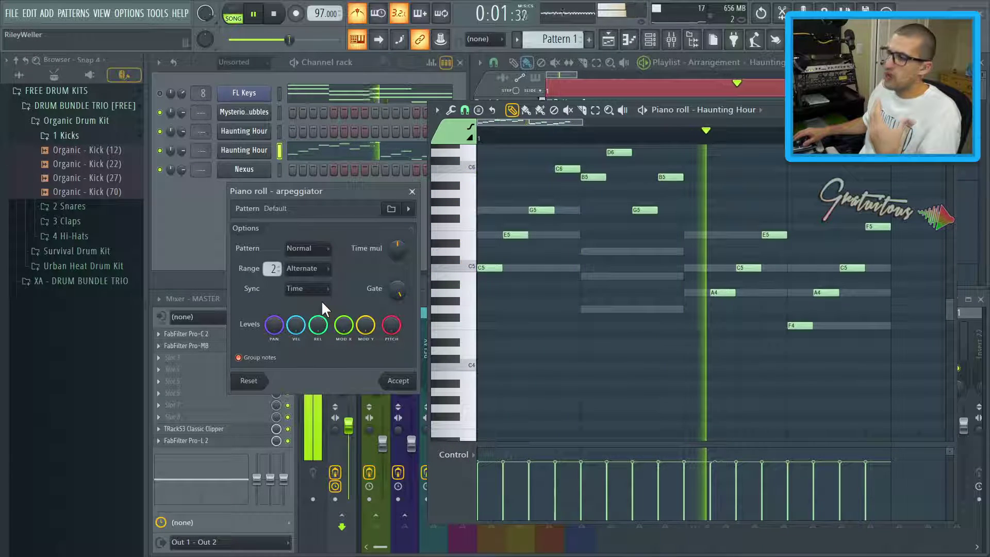
pyautogui.click(326, 269)
pyautogui.click(328, 282)
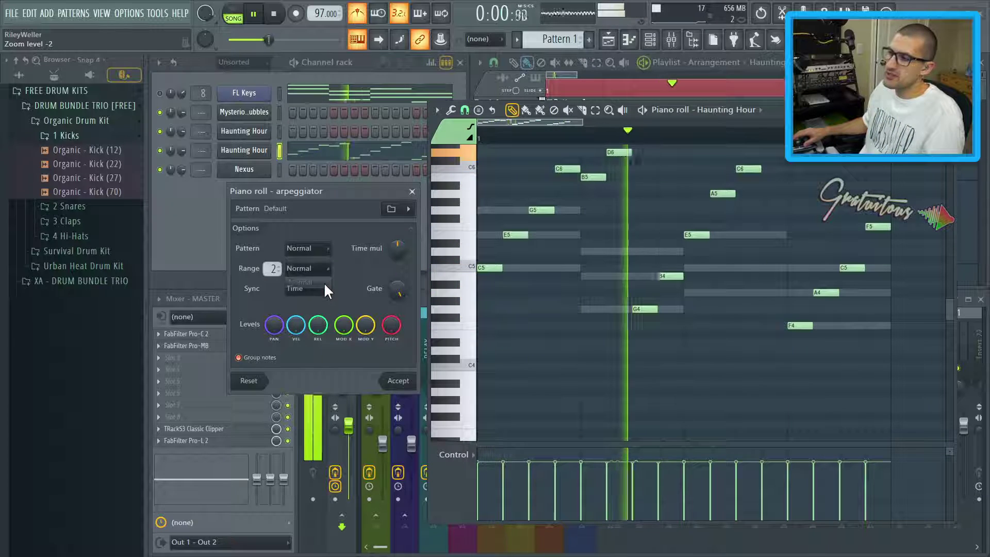
pyautogui.click(328, 290)
pyautogui.click(320, 310)
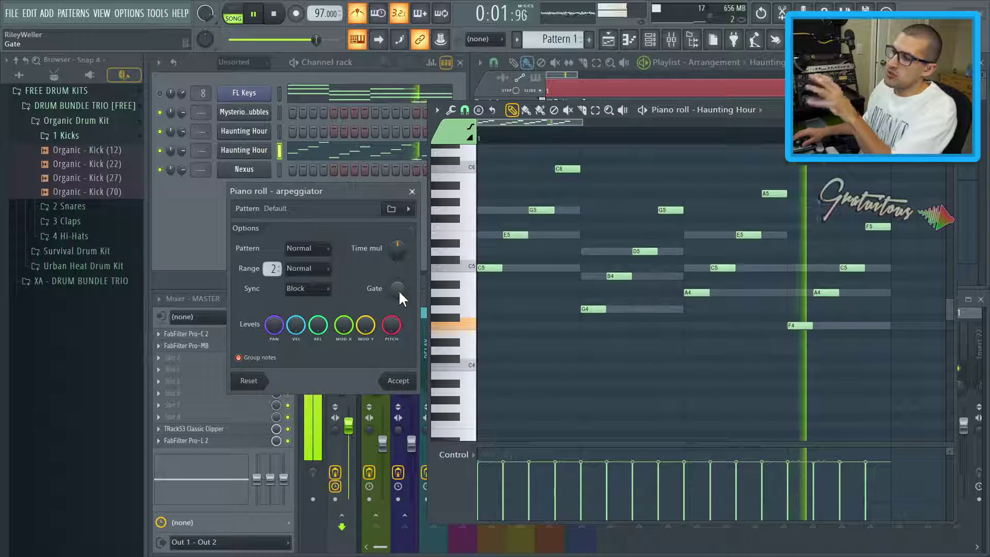
# - Shorten the arpeggio notes with the gate and adjust the time multiplier while the chords play
pyautogui.scroll(10, 398, 290)
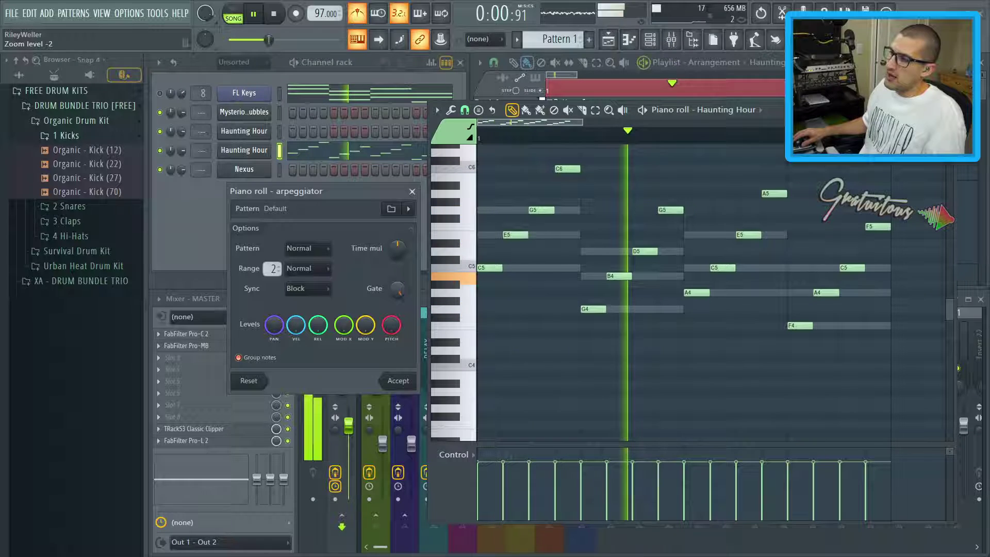
pyautogui.scroll(-5, 398, 290)
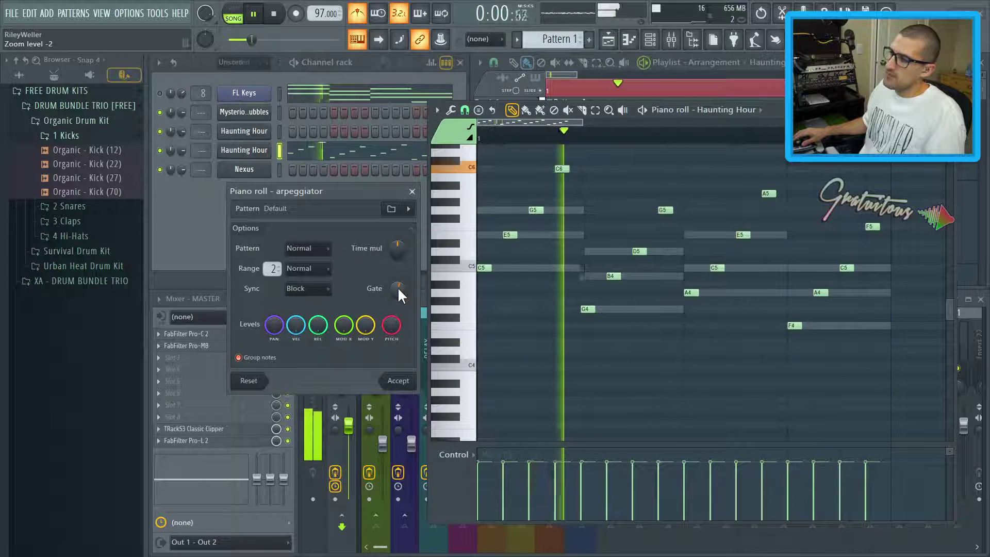
pyautogui.scroll(-1, 398, 287)
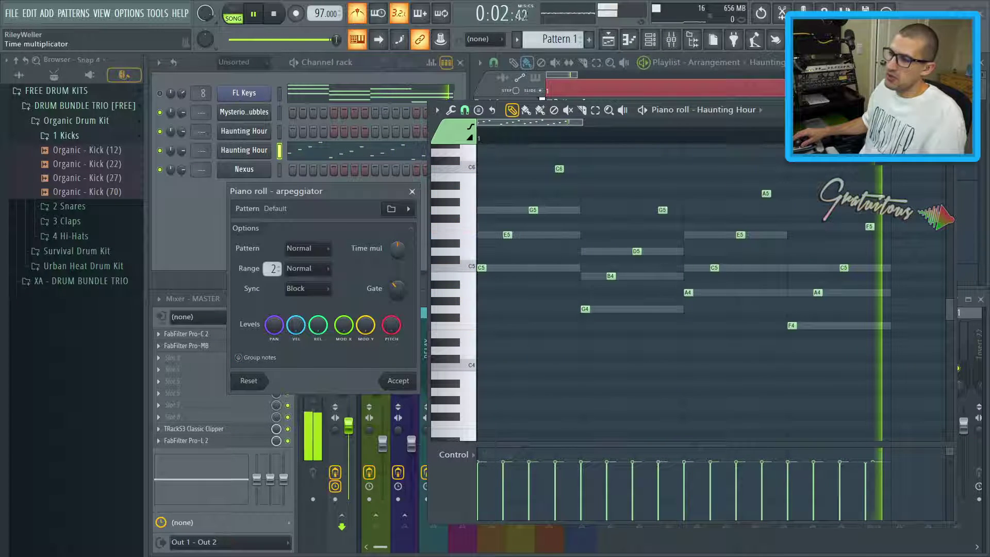
pyautogui.scroll(-1, 395, 252)
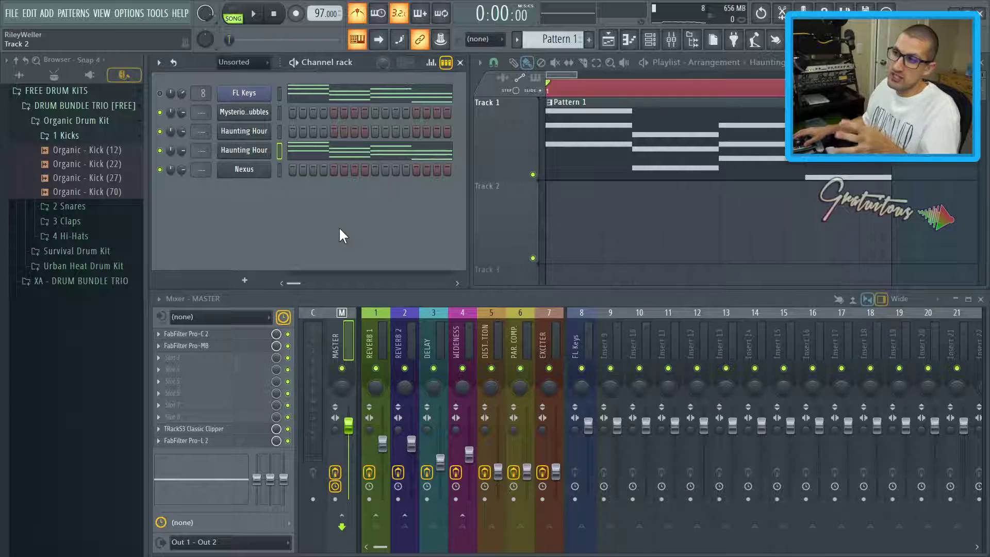
# - Select the Nexus channel in the channel rack
pyautogui.press('Down')
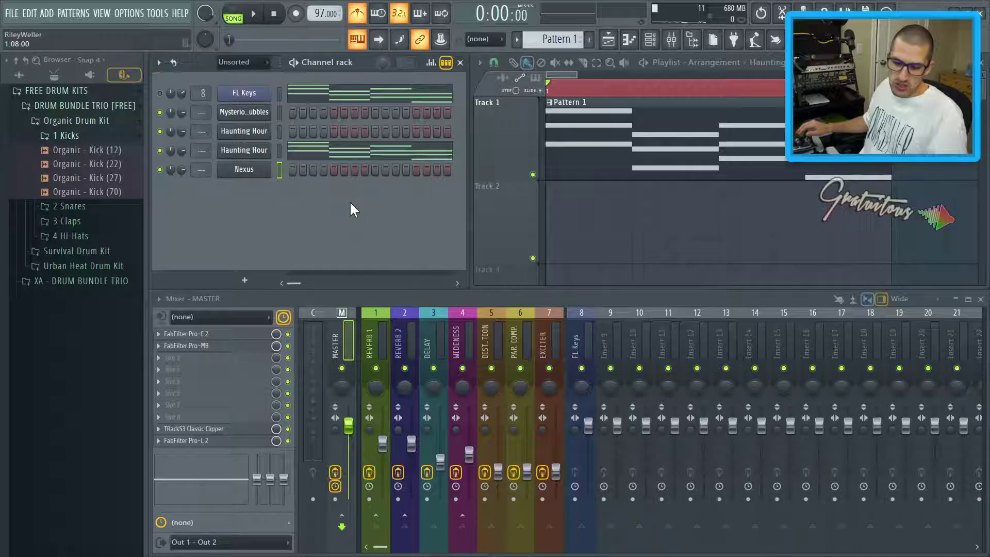